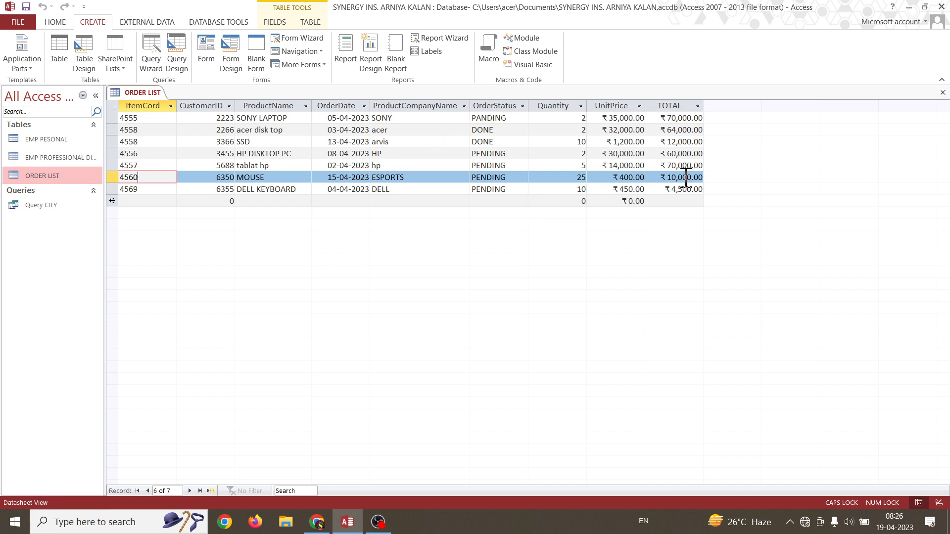
# Examine the OrderStatus values of the pending and done orders in the ORDER LIST table.
pyautogui.click(497, 119)
pyautogui.click(494, 154)
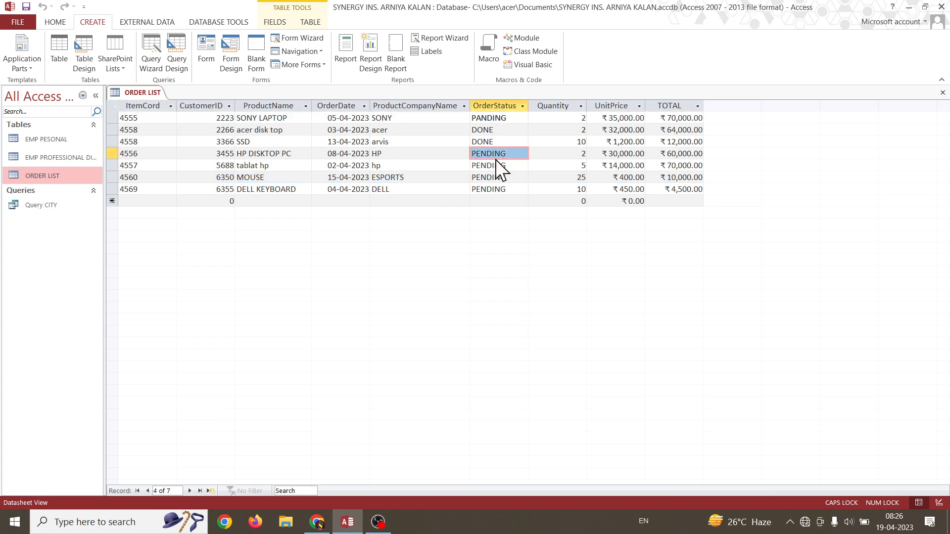
pyautogui.click(500, 177)
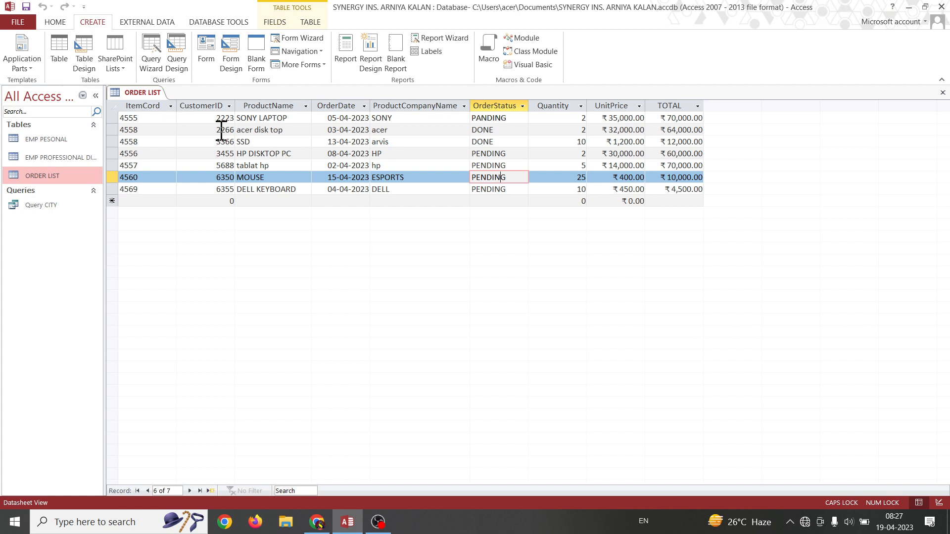
pyautogui.click(501, 131)
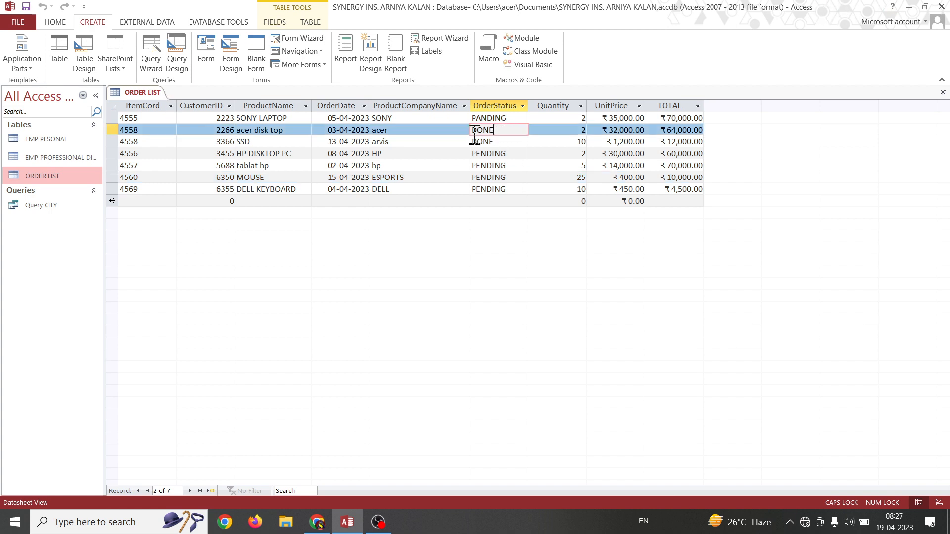
pyautogui.click(514, 142)
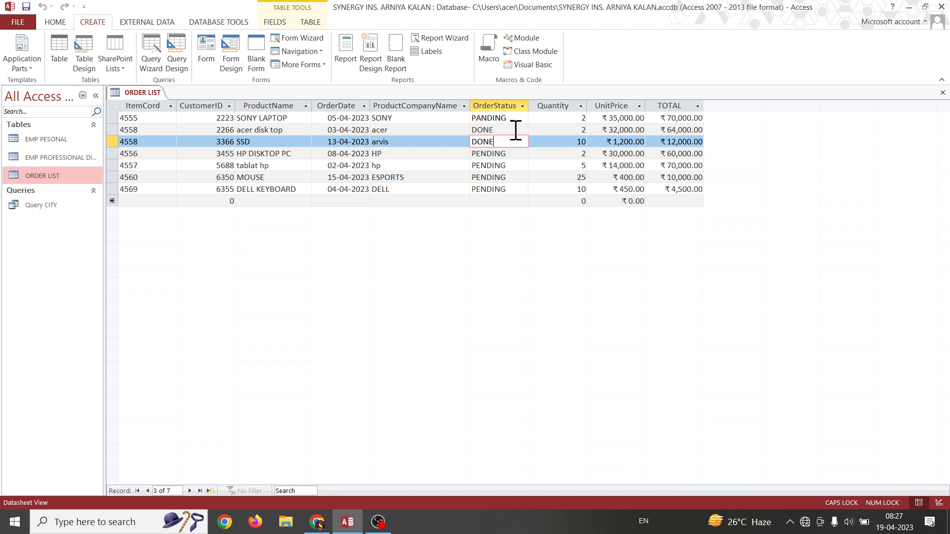
pyautogui.click(515, 130)
pyautogui.click(515, 143)
# Create a new table and save it as DONE ORDER LIST while switching it to Design View.
pyautogui.click(61, 61)
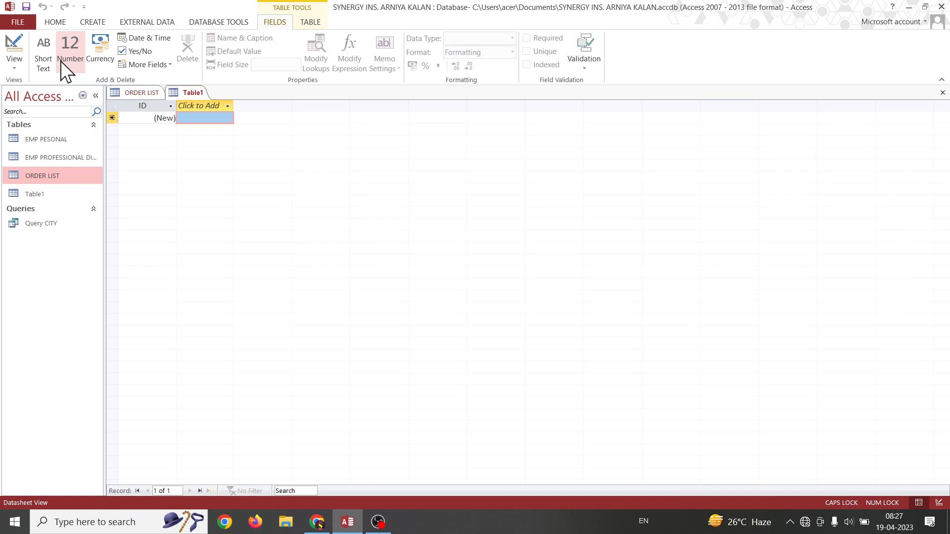
pyautogui.click(16, 72)
pyautogui.click(25, 115)
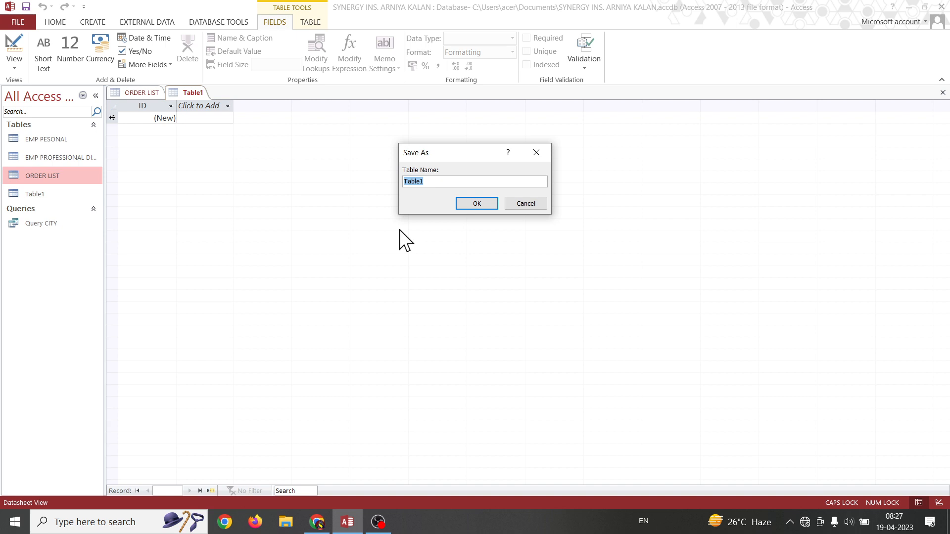
pyautogui.write('DONE ORDER LIST')
pyautogui.click(481, 201)
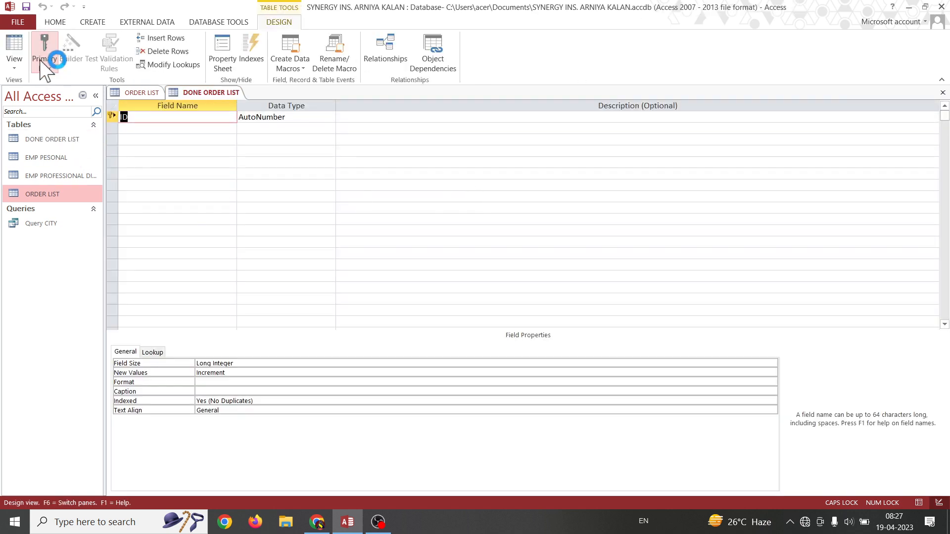
# Turn the ID primary key into a non-key Short Text field named FGH and save the closed table design.
pyautogui.click(42, 59)
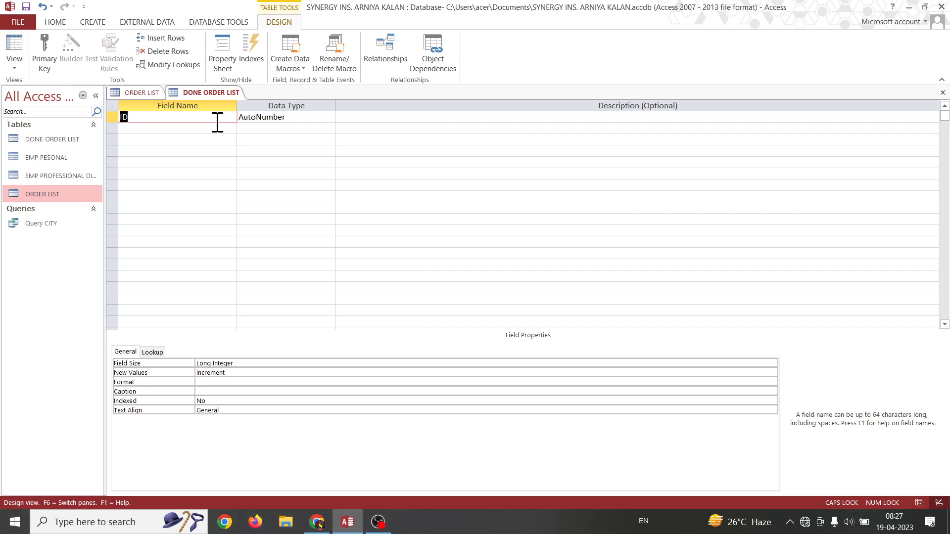
pyautogui.write('FGH')
pyautogui.click(279, 117)
pyautogui.click(330, 116)
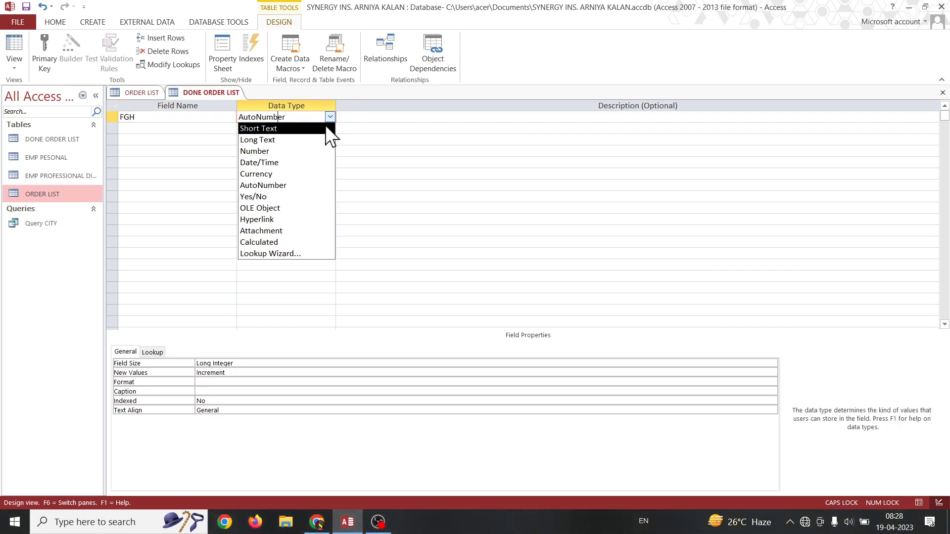
pyautogui.click(307, 129)
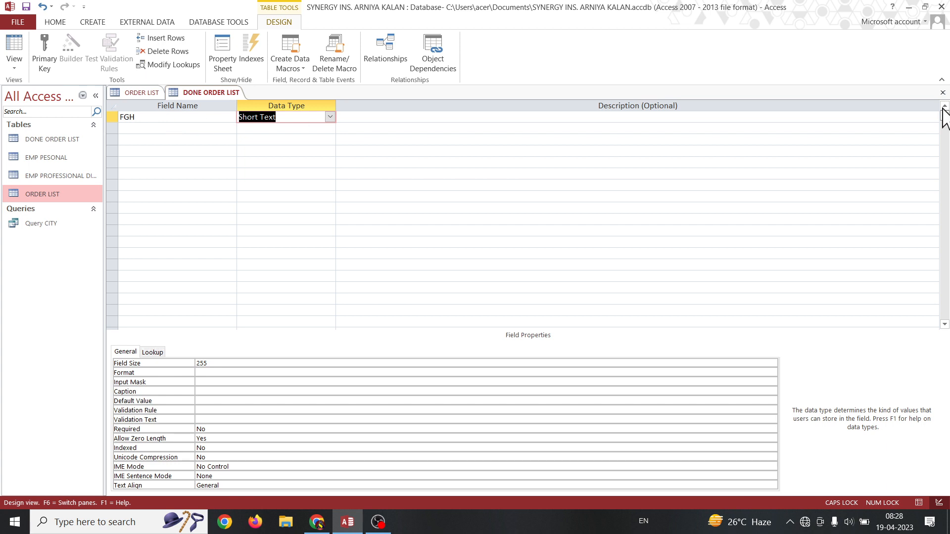
pyautogui.click(942, 92)
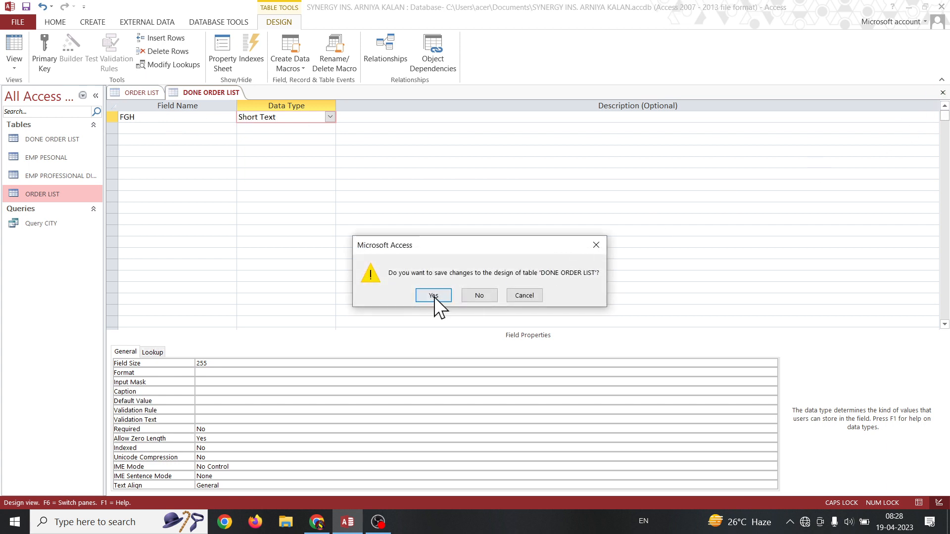
pyautogui.click(434, 296)
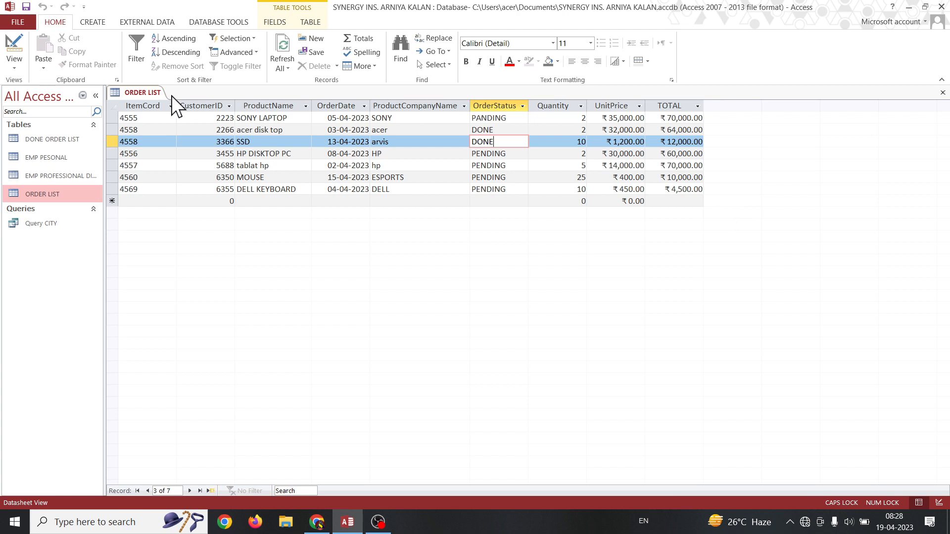
# Start a new query in Design View with ORDER LIST as its source table.
pyautogui.click(59, 138)
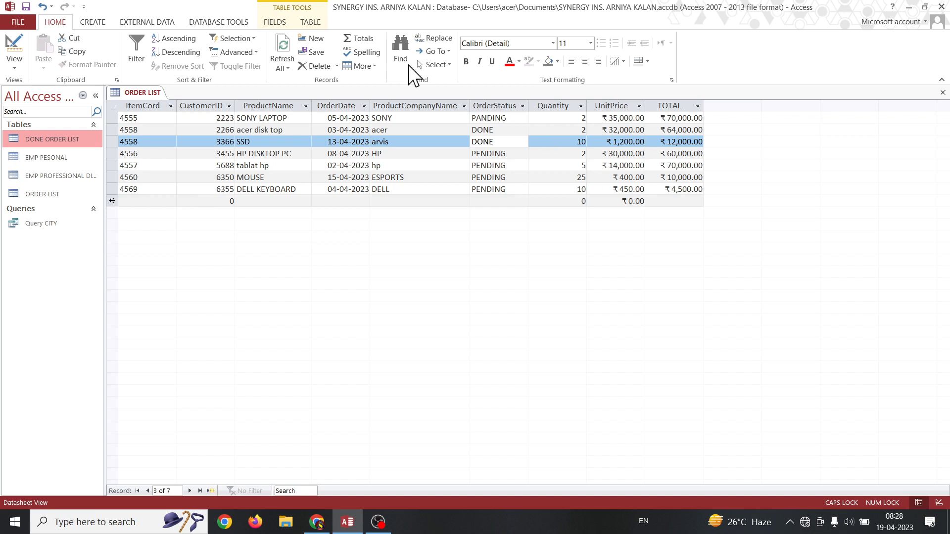
pyautogui.click(92, 21)
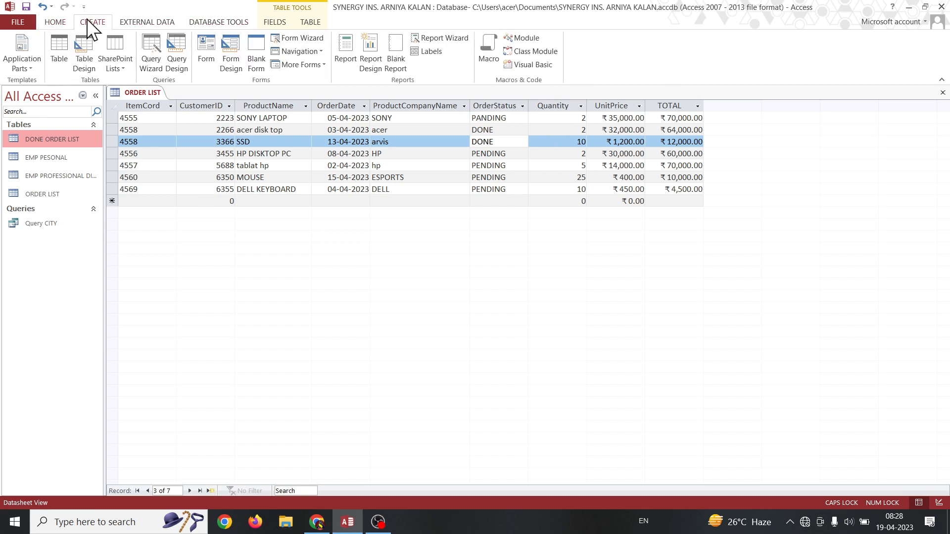
pyautogui.click(175, 63)
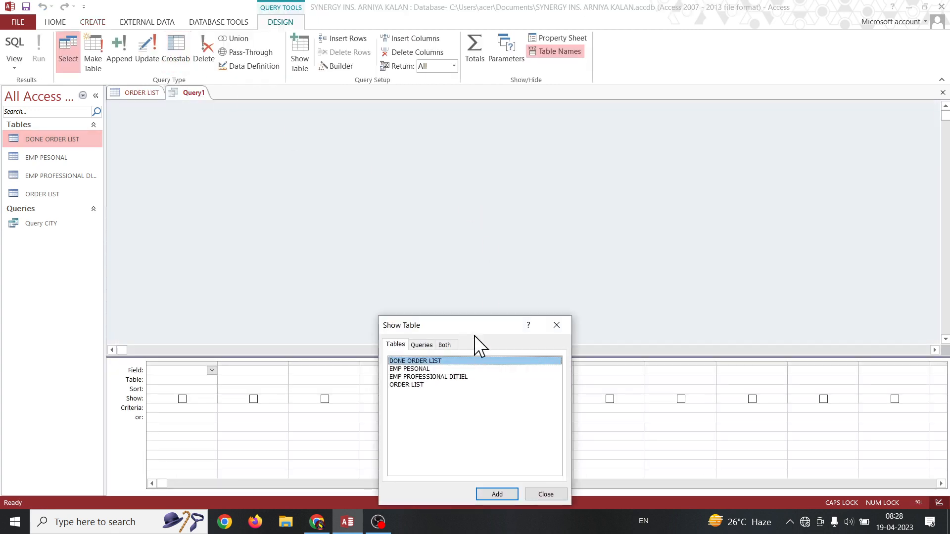
pyautogui.moveTo(477, 339); pyautogui.dragTo(468, 115)
pyautogui.click(398, 163)
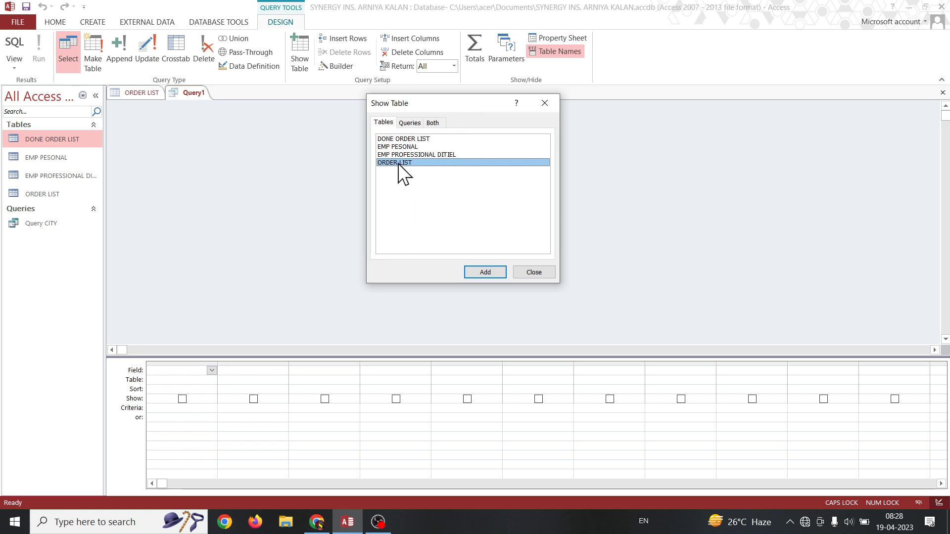
pyautogui.click(498, 275)
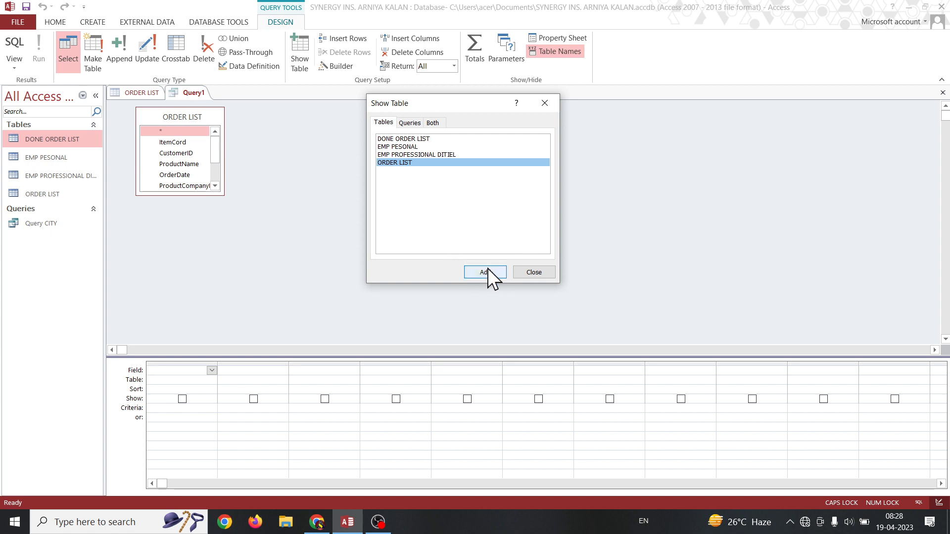
pyautogui.click(534, 272)
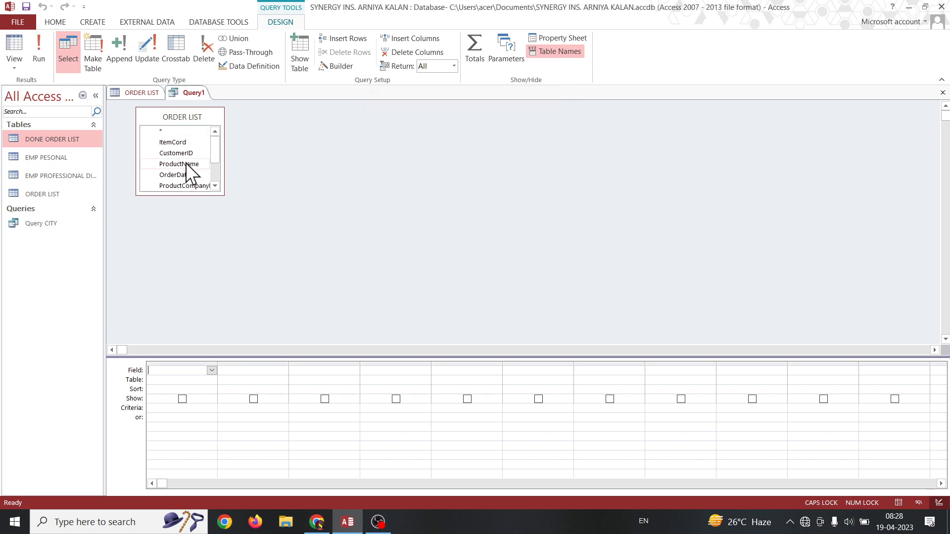
# Add all ORDER LIST fields to the query grid and exclude TOTAL from the shown fields.
pyautogui.scroll(-2, 190, 183)
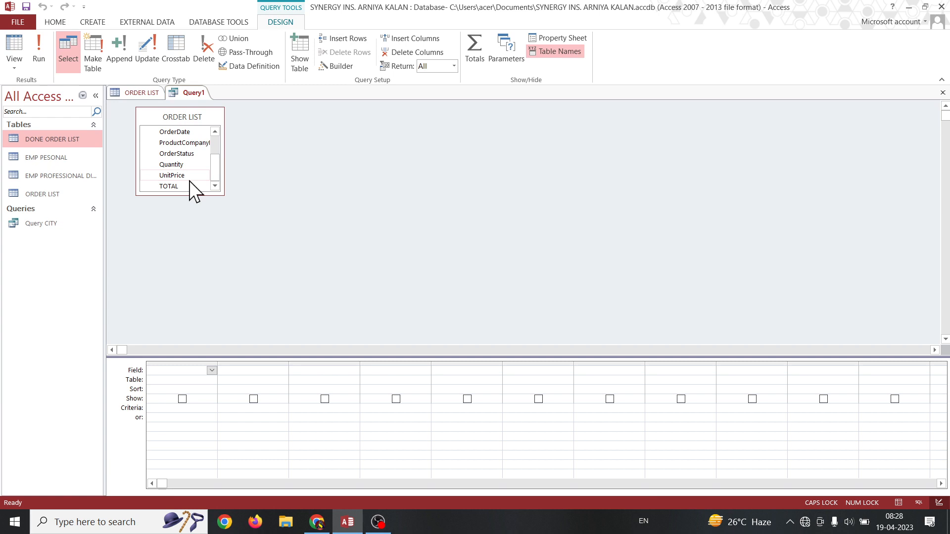
pyautogui.scroll(2, 190, 181)
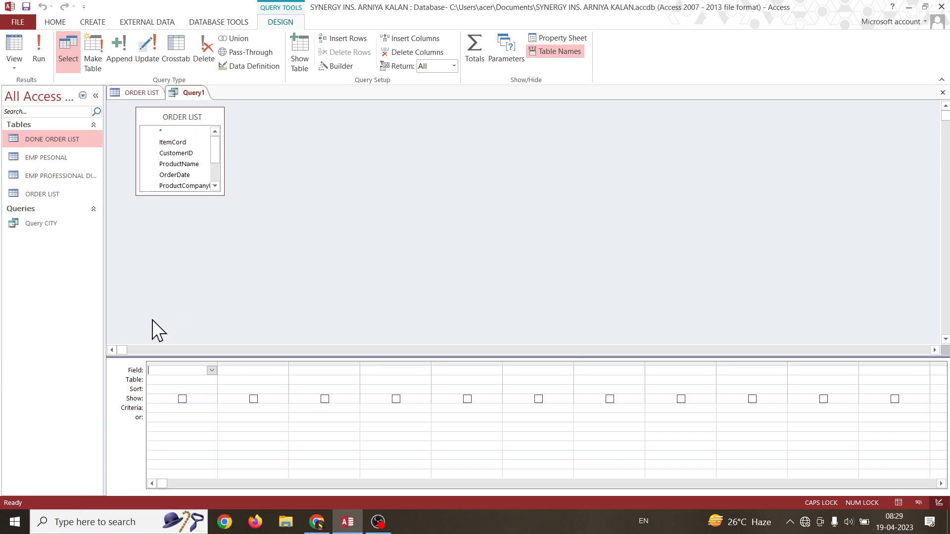
pyautogui.doubleClick(197, 116)
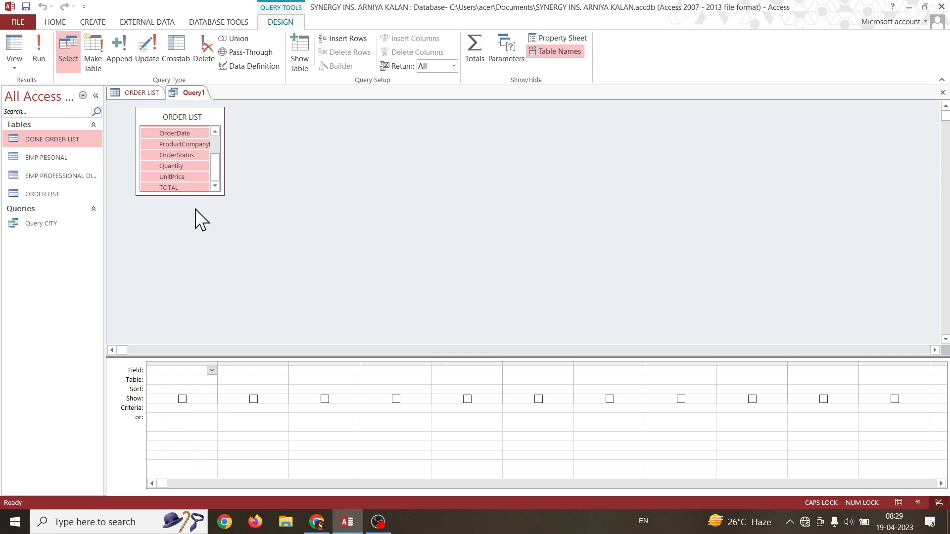
pyautogui.moveTo(177, 146); pyautogui.dragTo(157, 374)
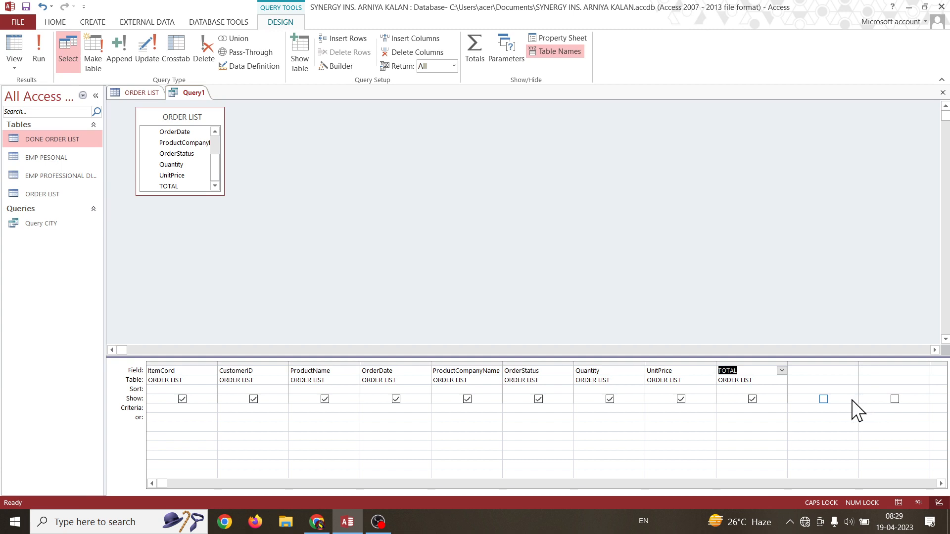
pyautogui.click(752, 399)
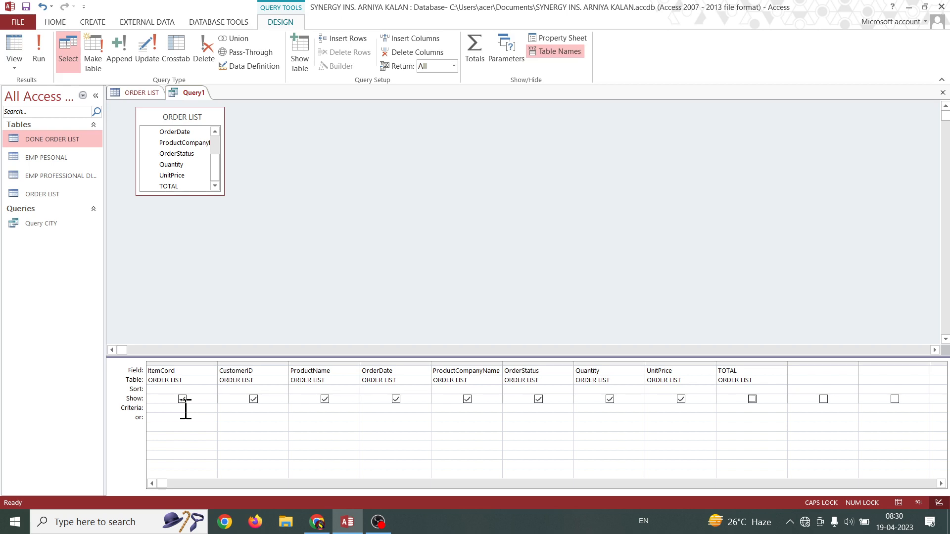
# Set the OrderStatus criteria to "DONE" in the query grid.
pyautogui.click(552, 408)
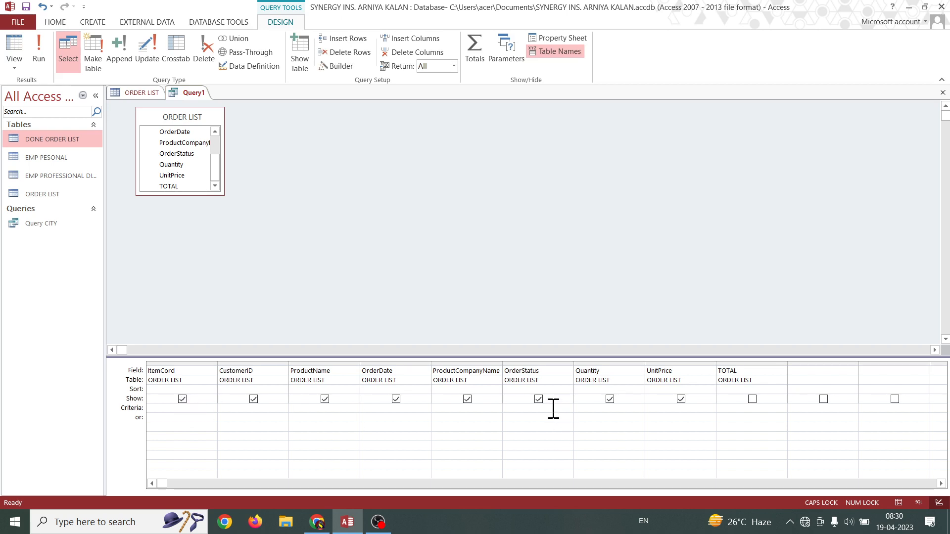
pyautogui.write('"')
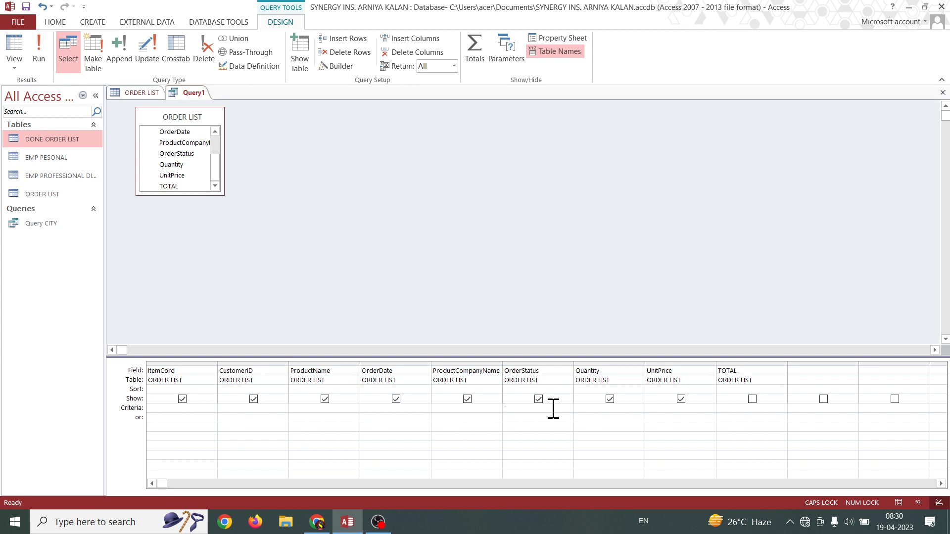
pyautogui.write('DONE"')
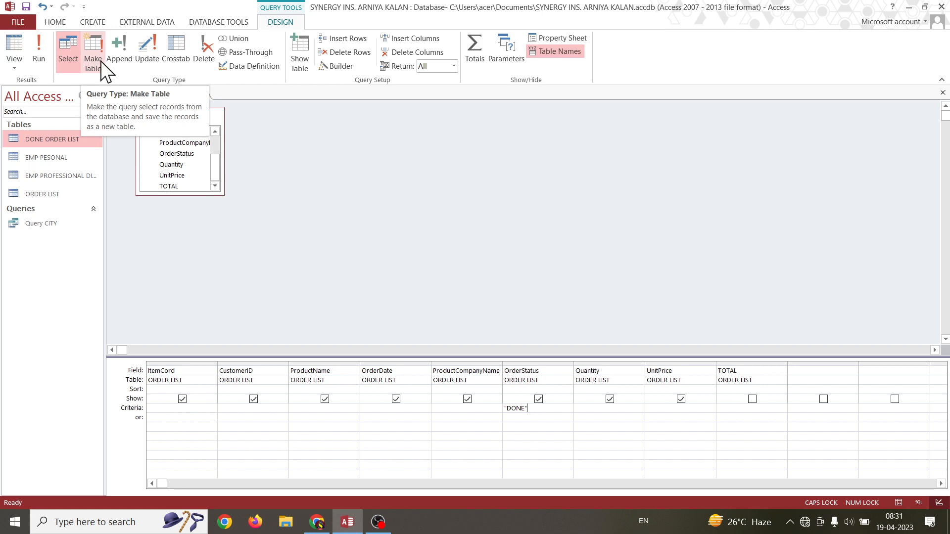
# Check the contents of the DONE ORDER LIST table, close it and return to the query's design tools.
pyautogui.doubleClick(52, 140)
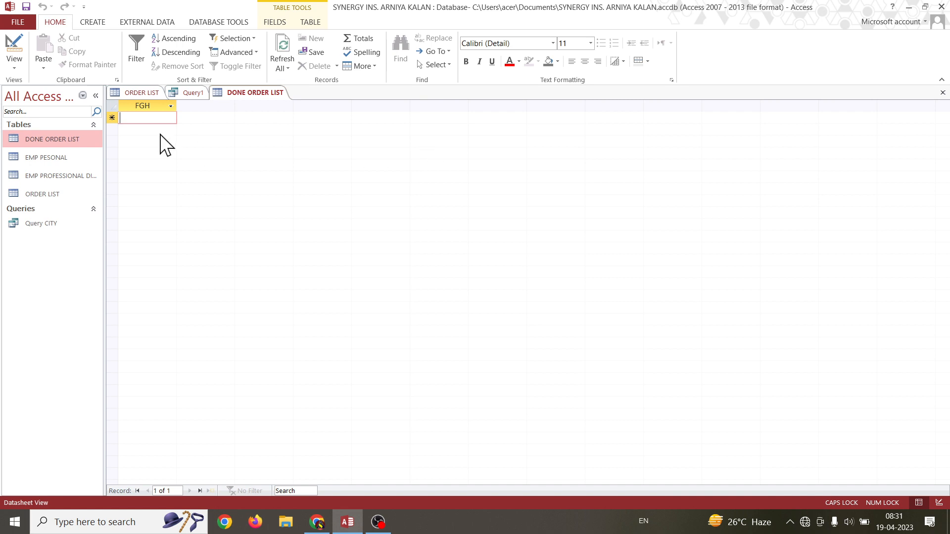
pyautogui.click(942, 93)
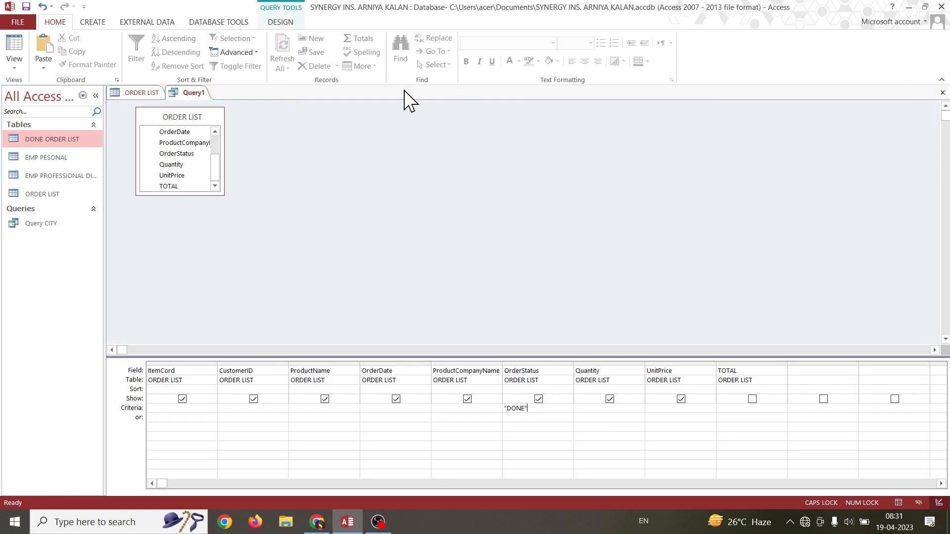
pyautogui.click(282, 22)
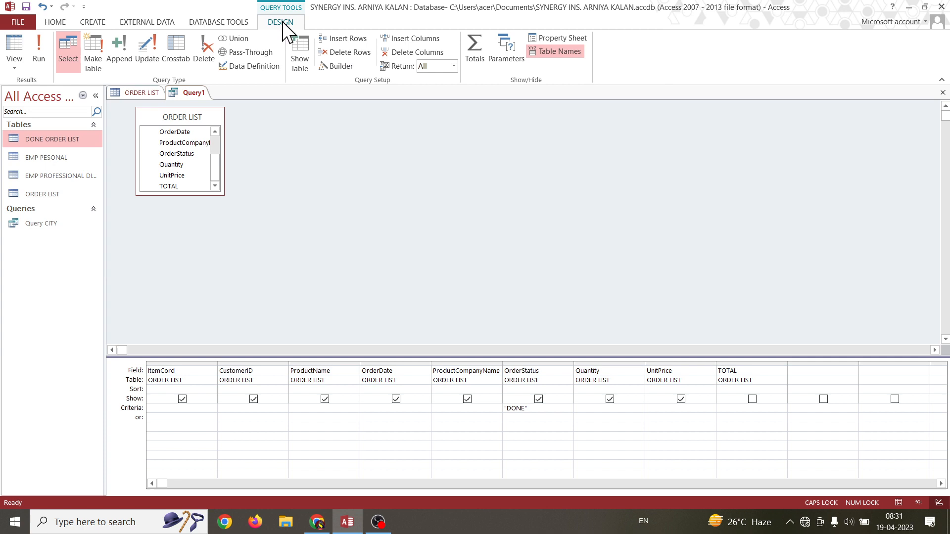
# Convert the query to a Make Table query that writes to DONE ORDER LIST in the current database.
pyautogui.click(98, 65)
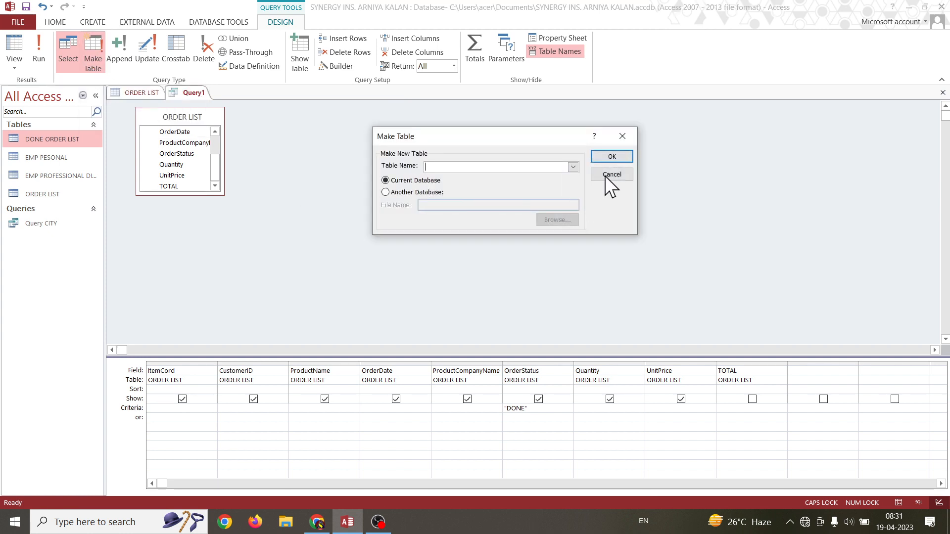
pyautogui.click(571, 167)
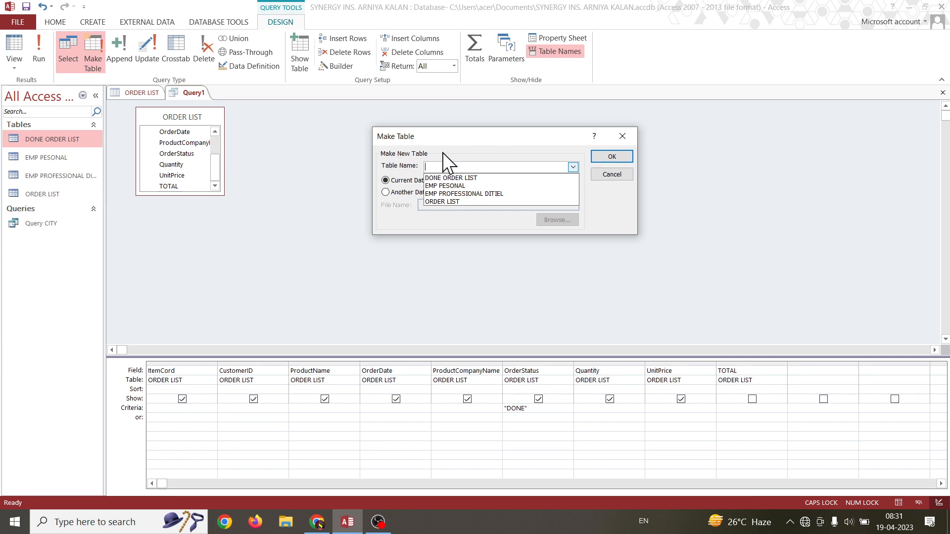
pyautogui.click(456, 181)
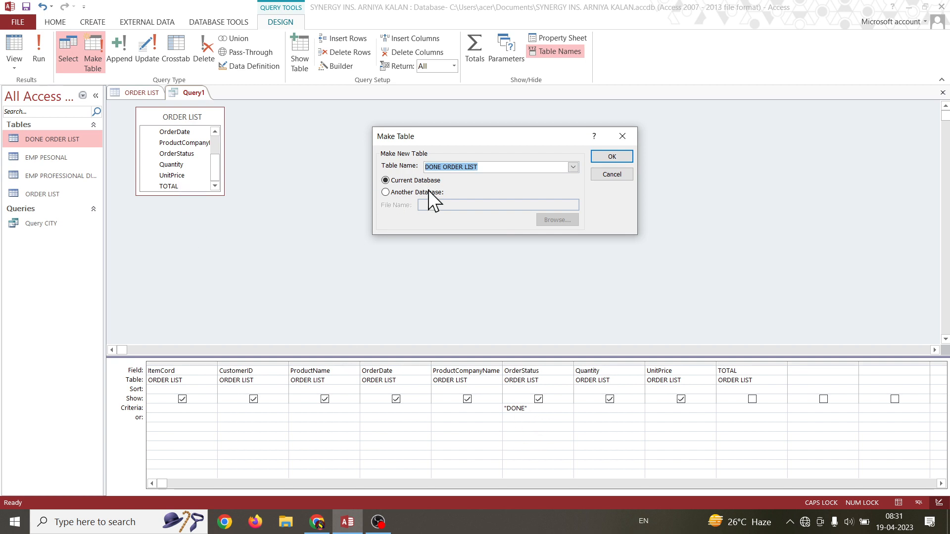
pyautogui.click(603, 157)
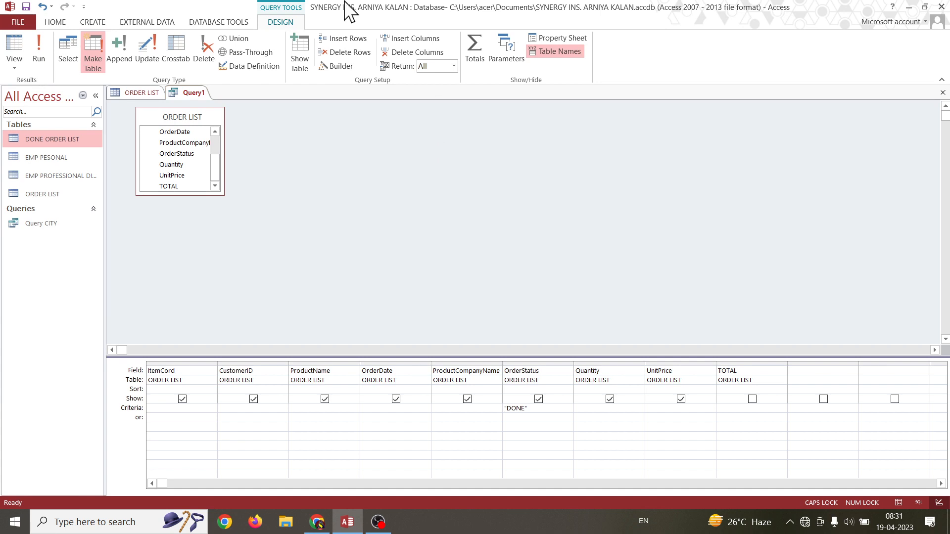
# Run the Make Table query, accepting replacement of the existing DONE ORDER LIST table and creation of the new one.
pyautogui.click(47, 57)
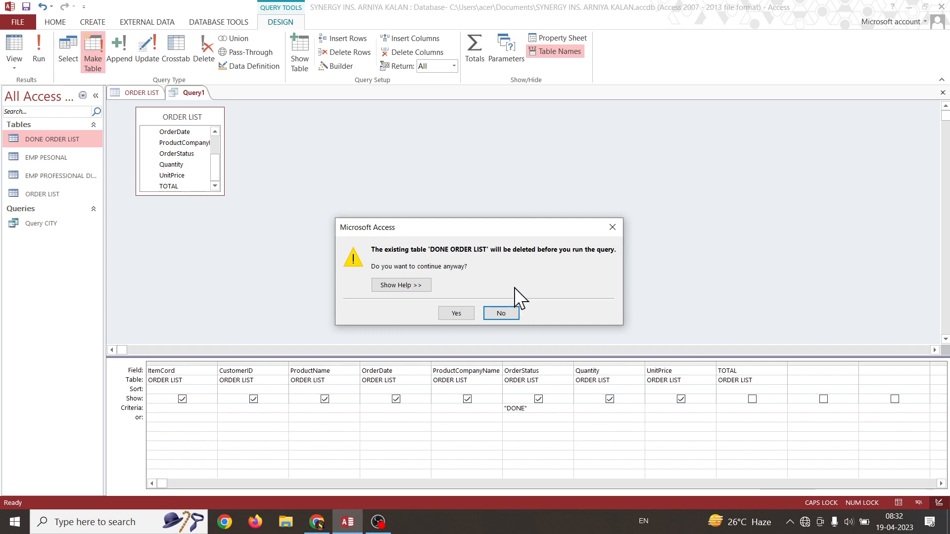
pyautogui.click(456, 314)
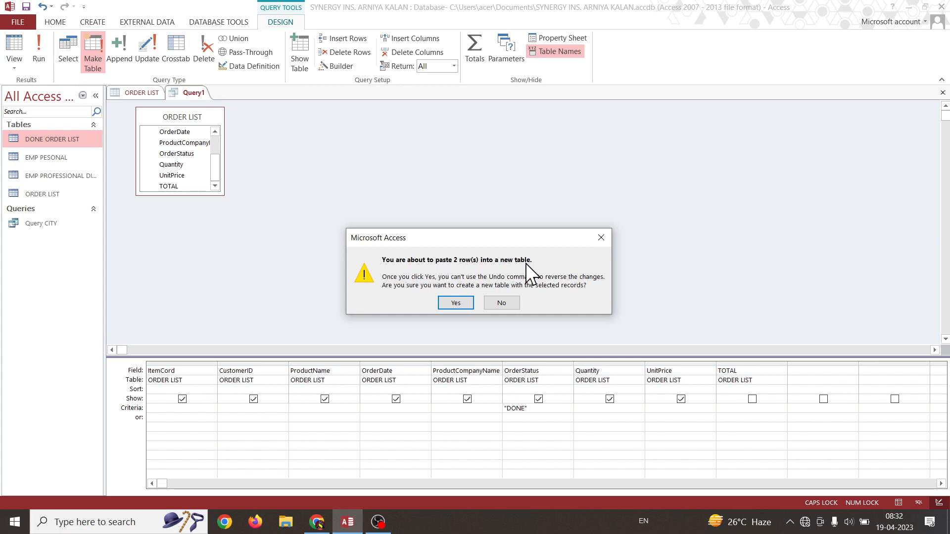
pyautogui.click(455, 302)
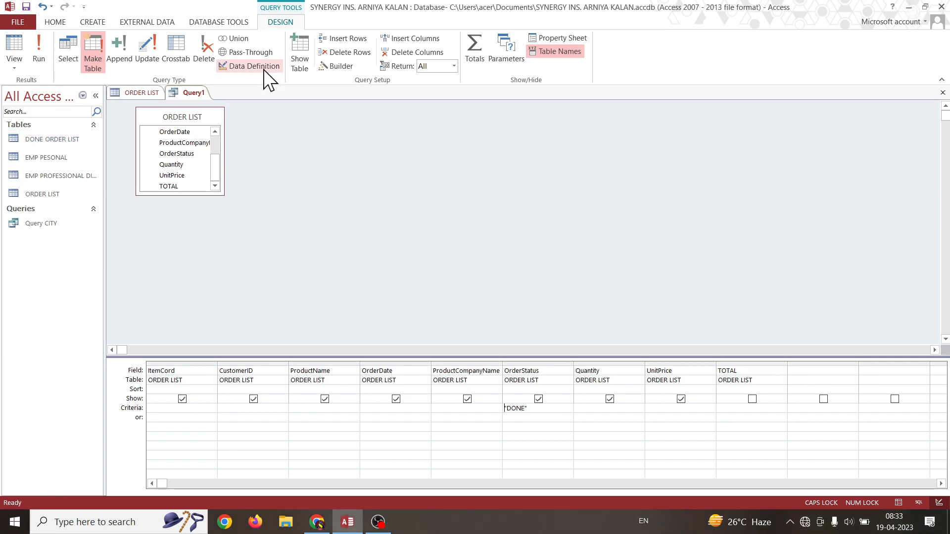
# Check the records in the DONE ORDER LIST table, close it, and compare them with the DONE rows in ORDER LIST.
pyautogui.doubleClick(67, 139)
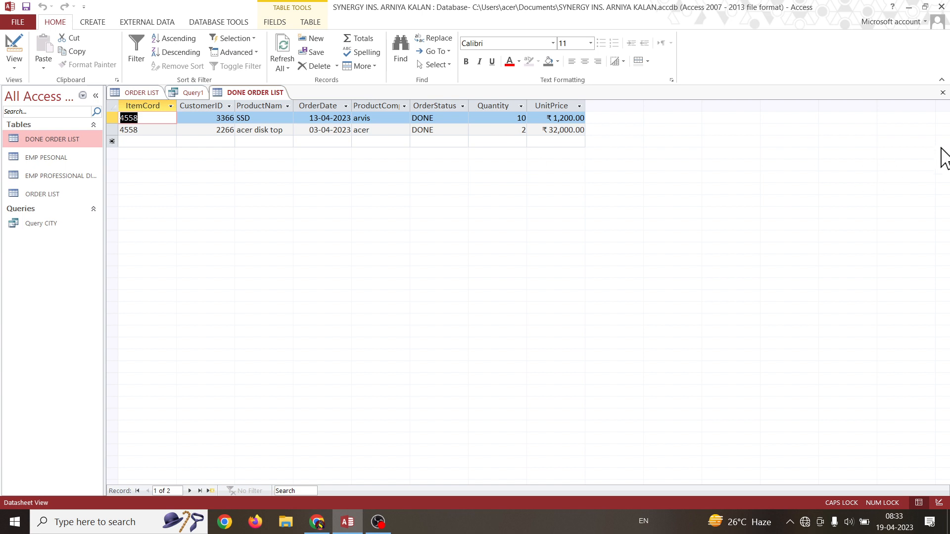
pyautogui.click(941, 93)
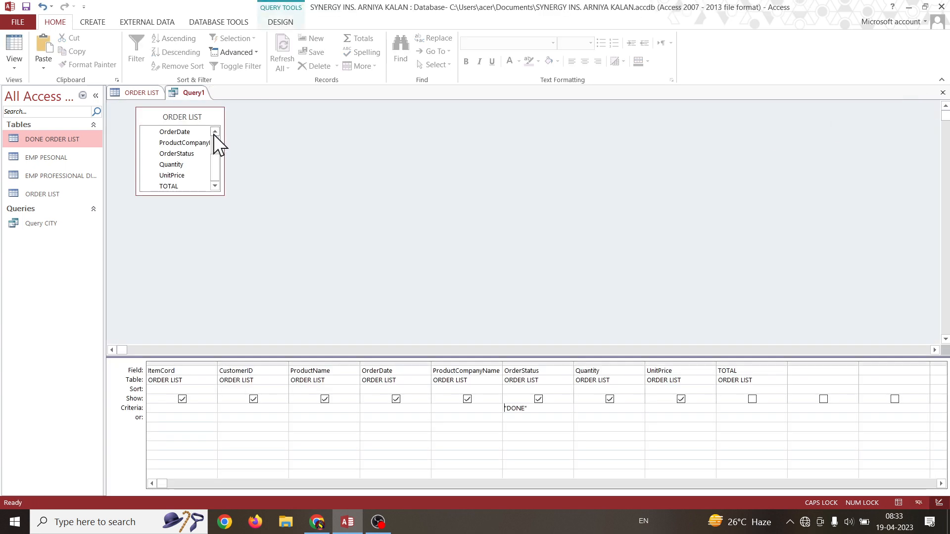
pyautogui.click(148, 93)
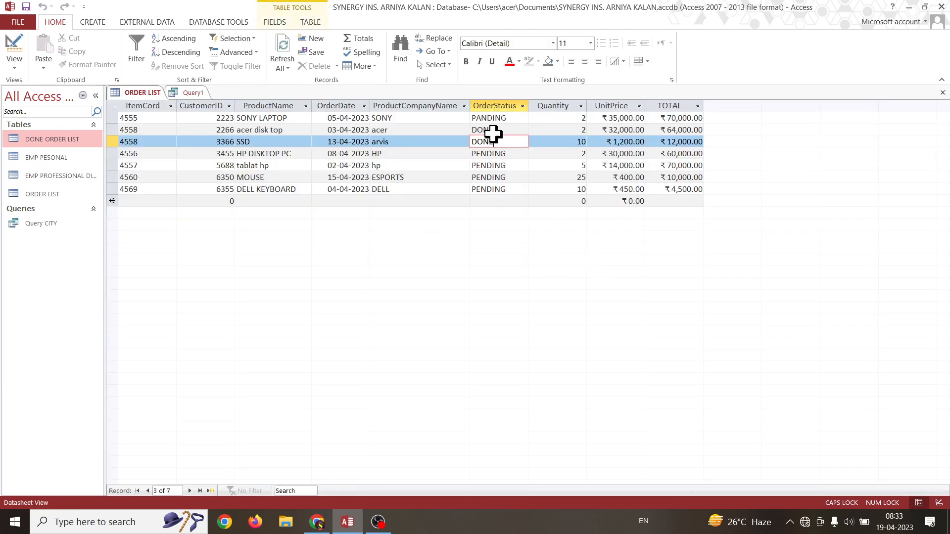
pyautogui.click(509, 131)
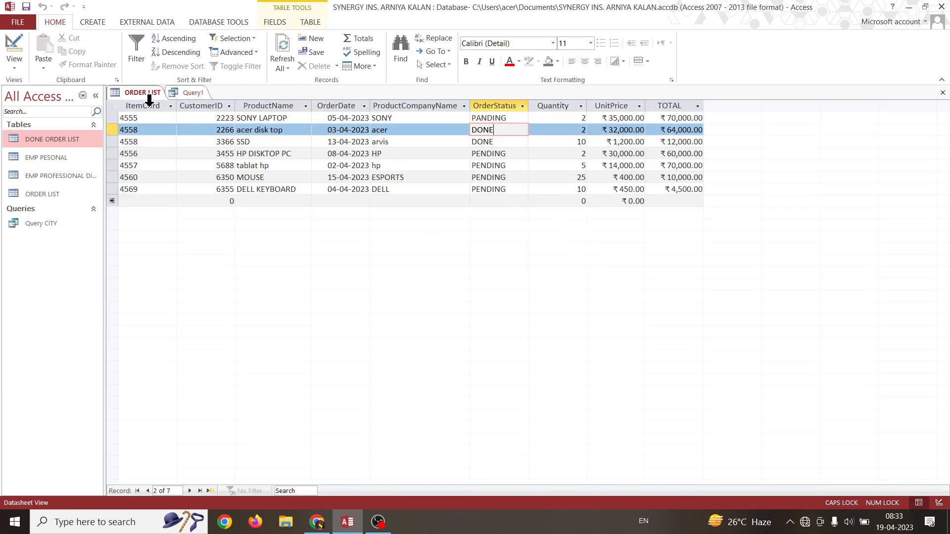
pyautogui.click(510, 140)
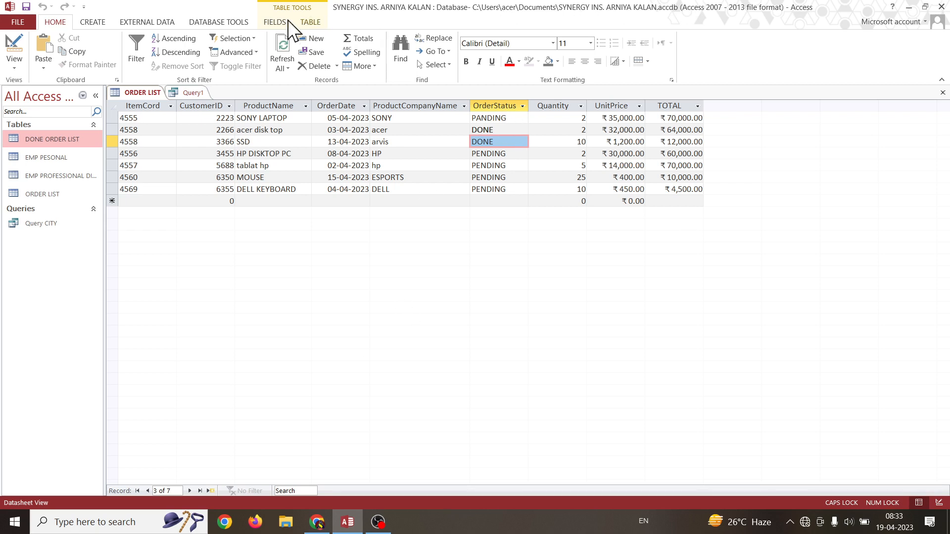
# Close the Make Table query and save it as MAKE TABLE QUERY.
pyautogui.click(191, 93)
pyautogui.click(942, 93)
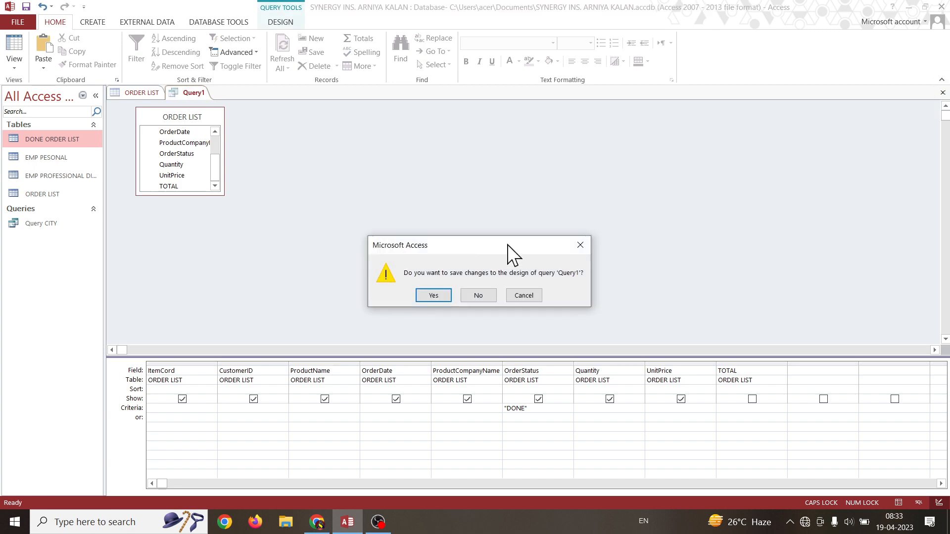
pyautogui.click(423, 290)
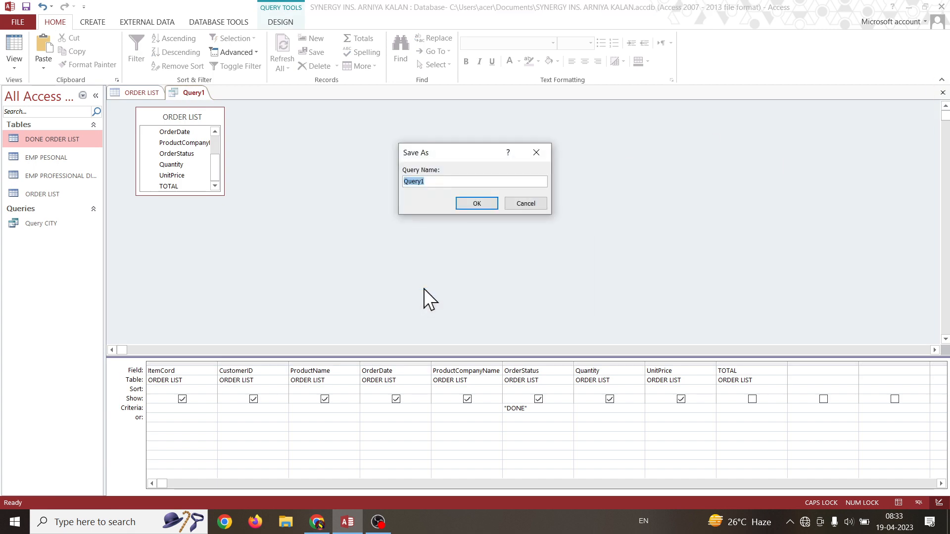
pyautogui.write('MA')
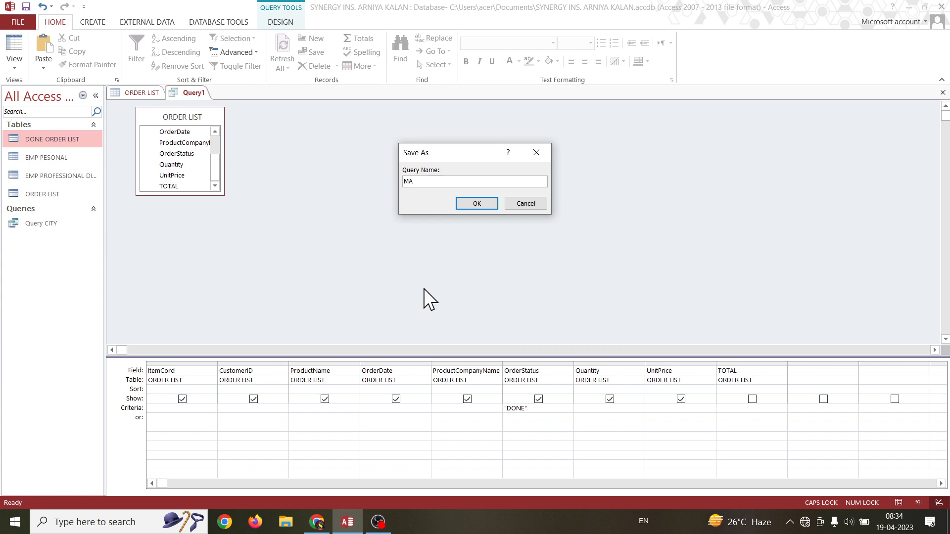
pyautogui.write('KE TA')
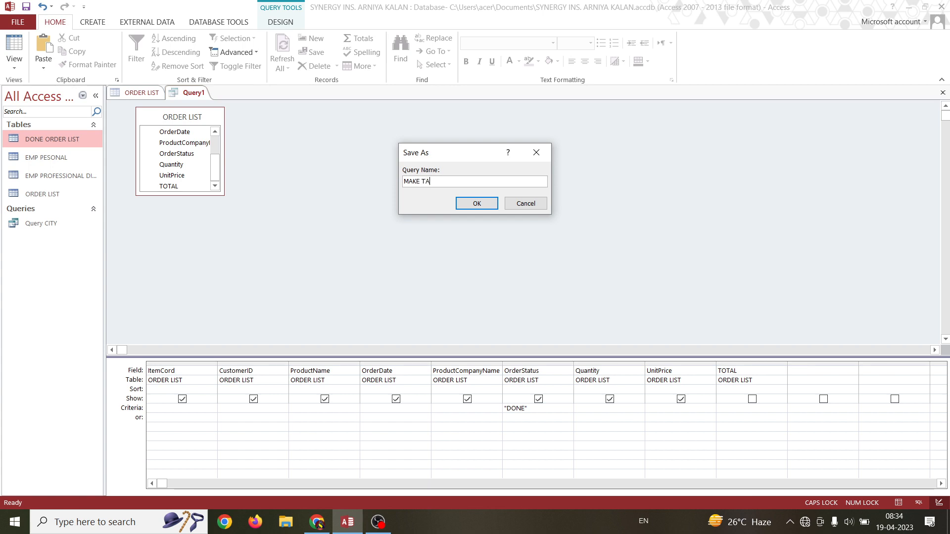
pyautogui.write('B')
pyautogui.write('L')
pyautogui.write('L')
pyautogui.write(' QUE')
pyautogui.write('RY')
pyautogui.click(437, 182)
pyautogui.press('BackSpace')
pyautogui.press('BackSpace')
pyautogui.write('LE')
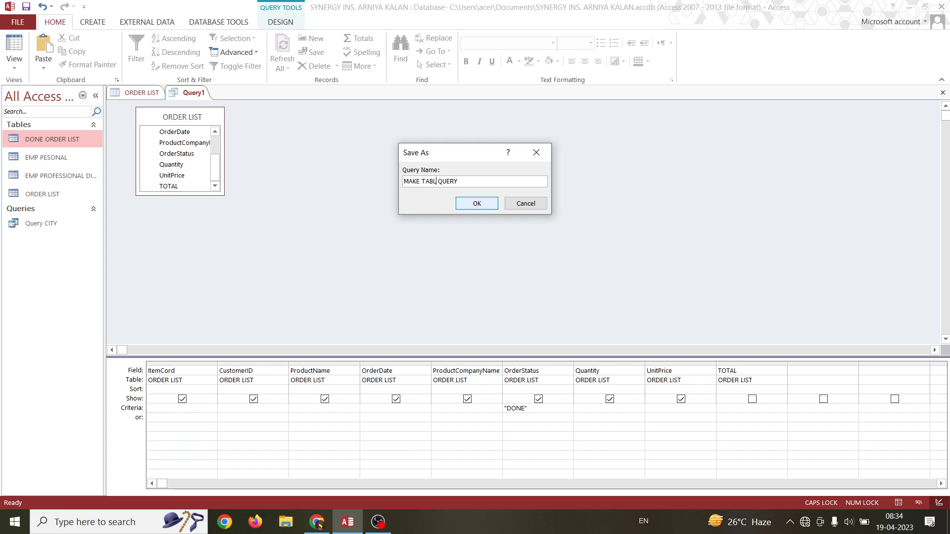
pyautogui.click(483, 207)
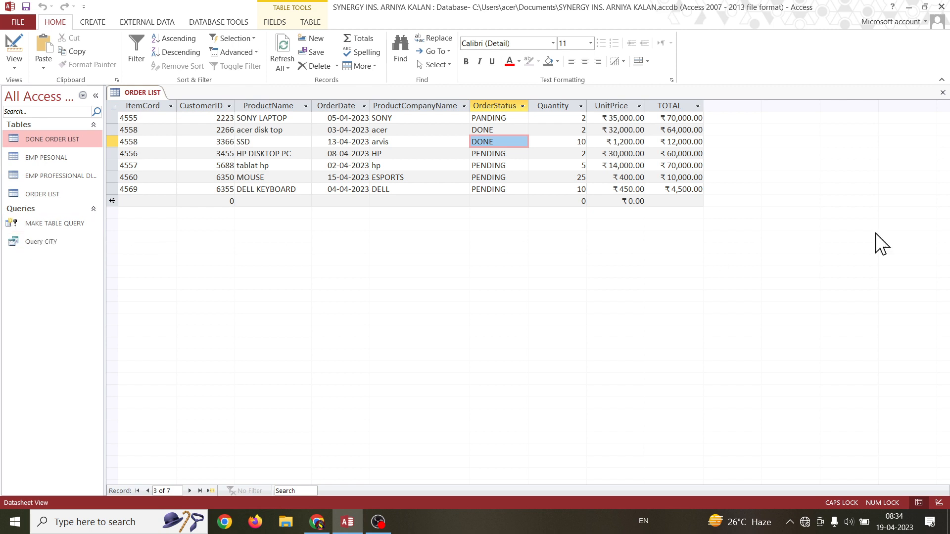
# Create a new query in design view based on the ORDER LIST table.
pyautogui.click(105, 20)
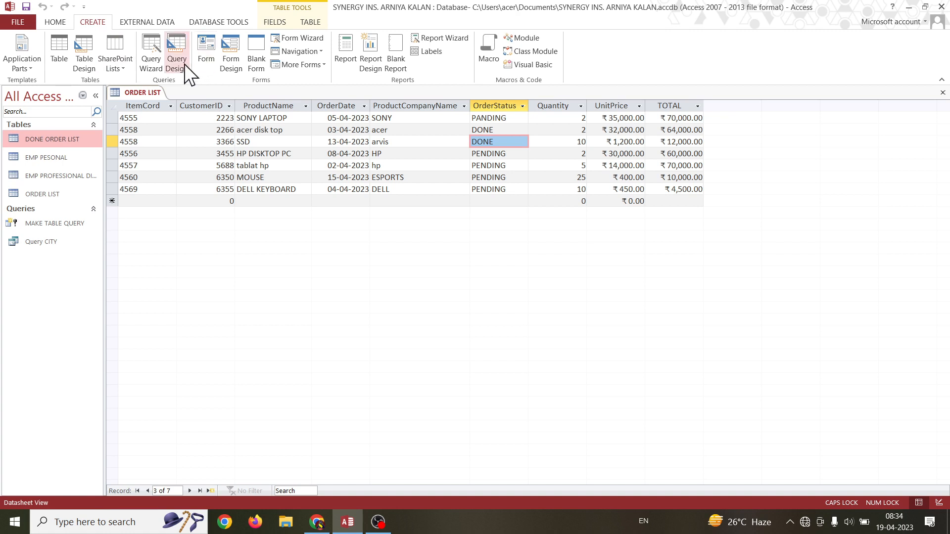
pyautogui.click(177, 52)
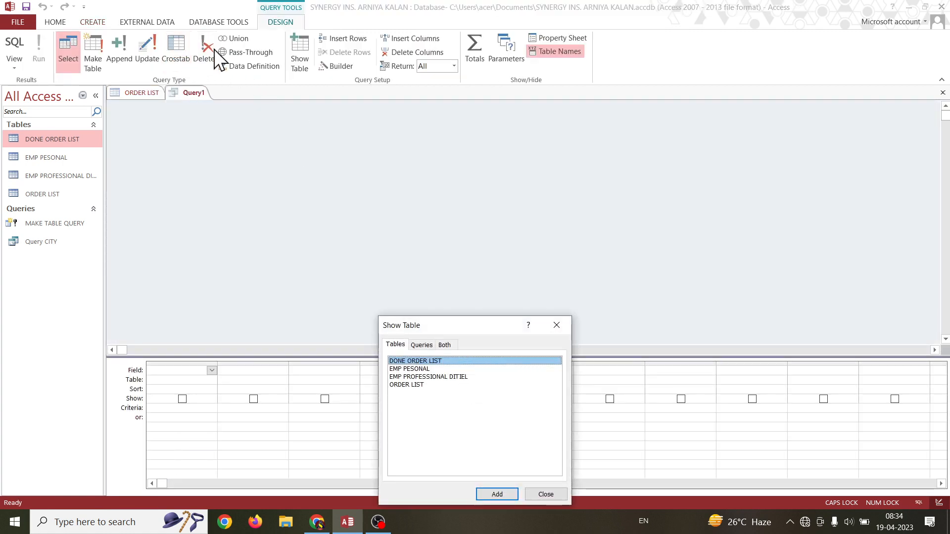
pyautogui.moveTo(500, 325); pyautogui.dragTo(505, 140)
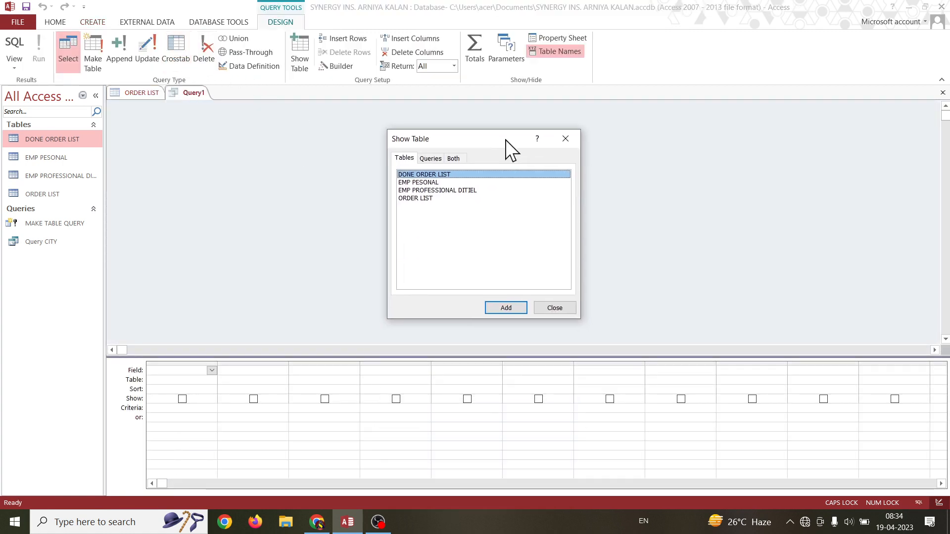
pyautogui.click(409, 198)
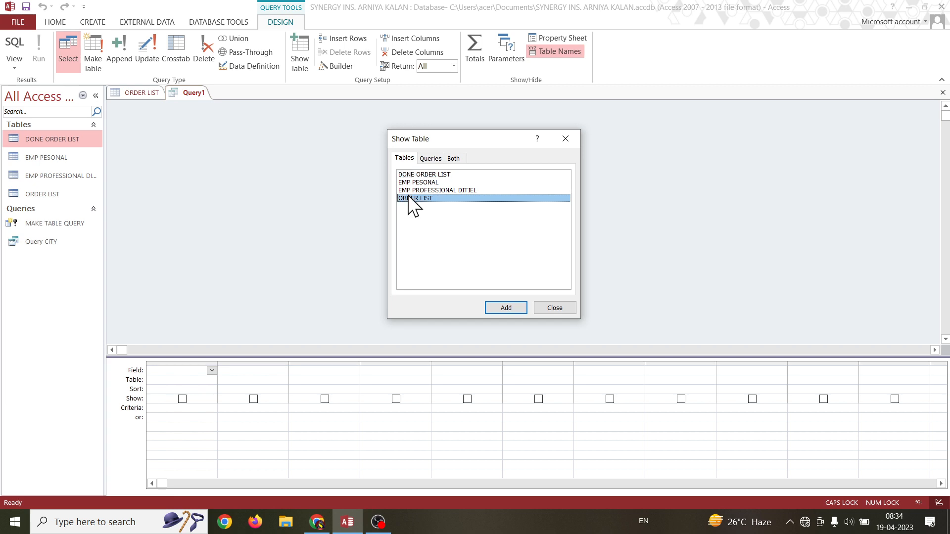
pyautogui.click(505, 308)
pyautogui.click(556, 309)
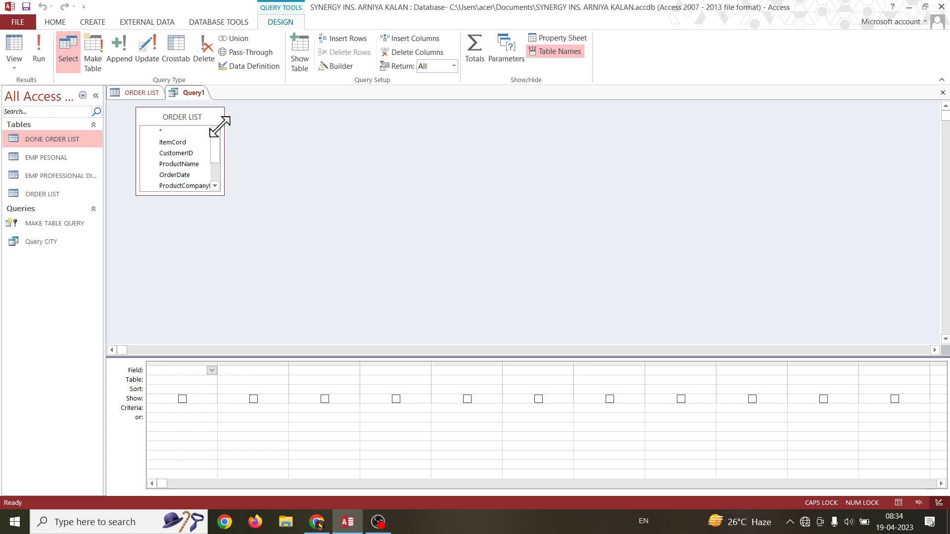
# Add all ORDER LIST fields to the new query's grid and exclude TOTAL from the shown fields.
pyautogui.doubleClick(190, 114)
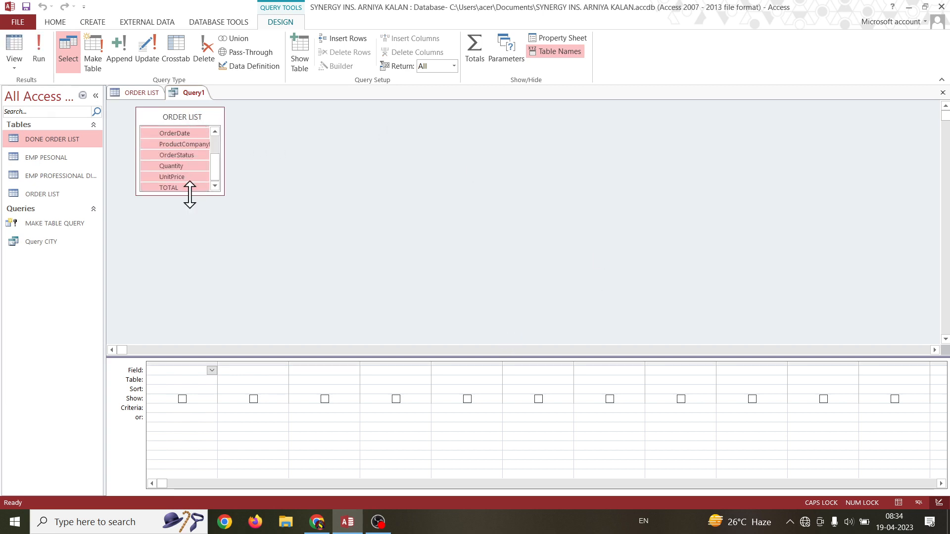
pyautogui.moveTo(186, 158); pyautogui.dragTo(176, 375)
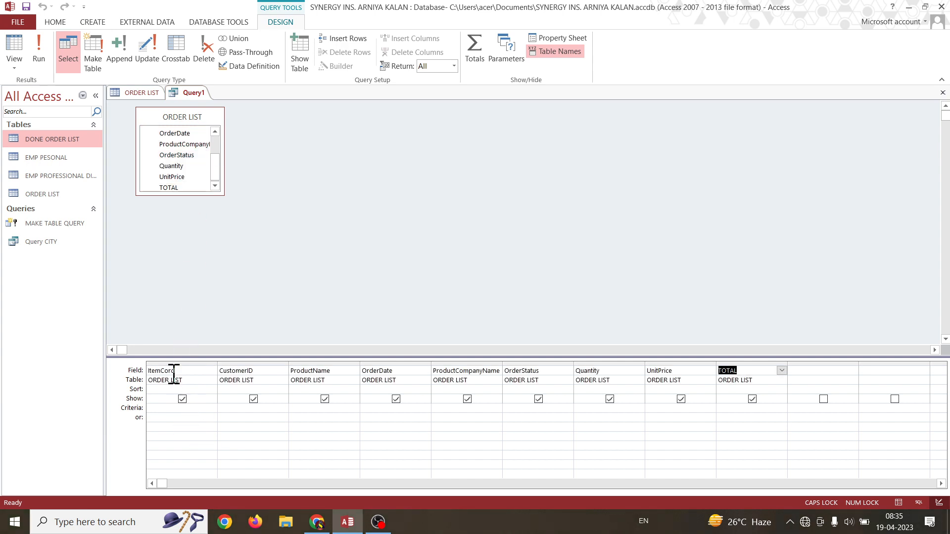
pyautogui.click(751, 400)
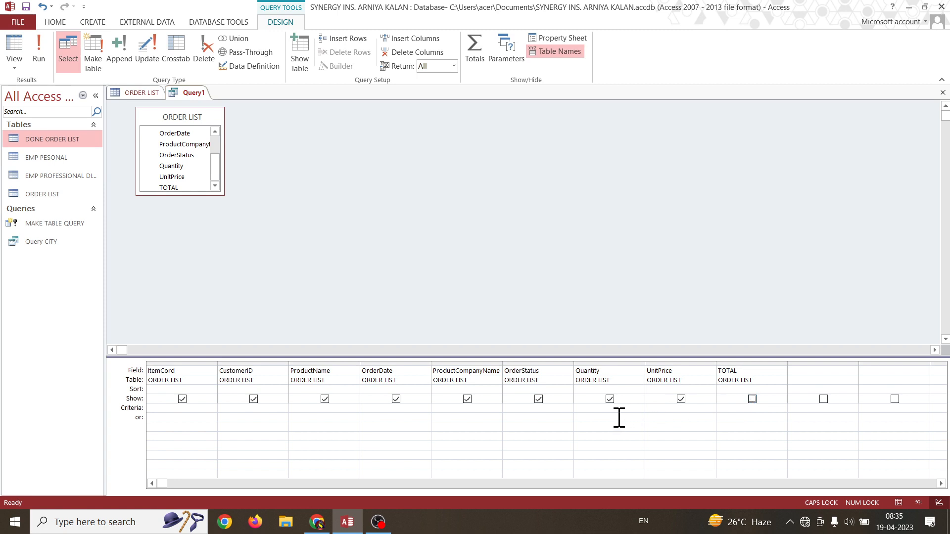
# Set the OrderStatus criteria of the new query to "DONE".
pyautogui.click(536, 410)
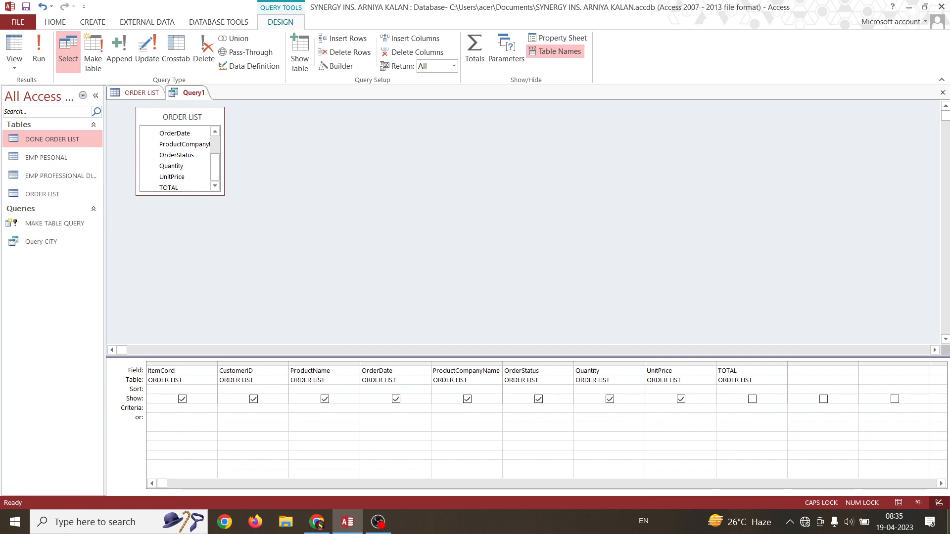
pyautogui.write('"')
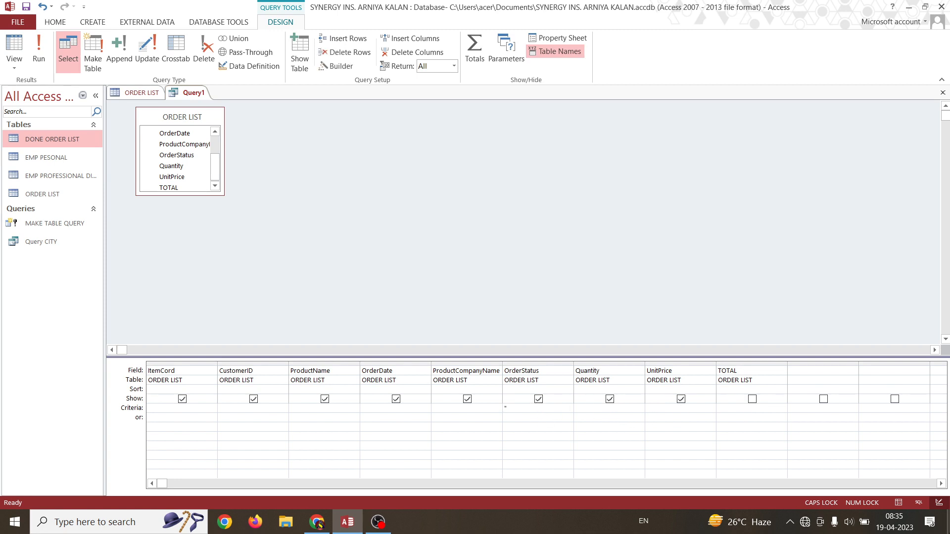
pyautogui.write('DONE"')
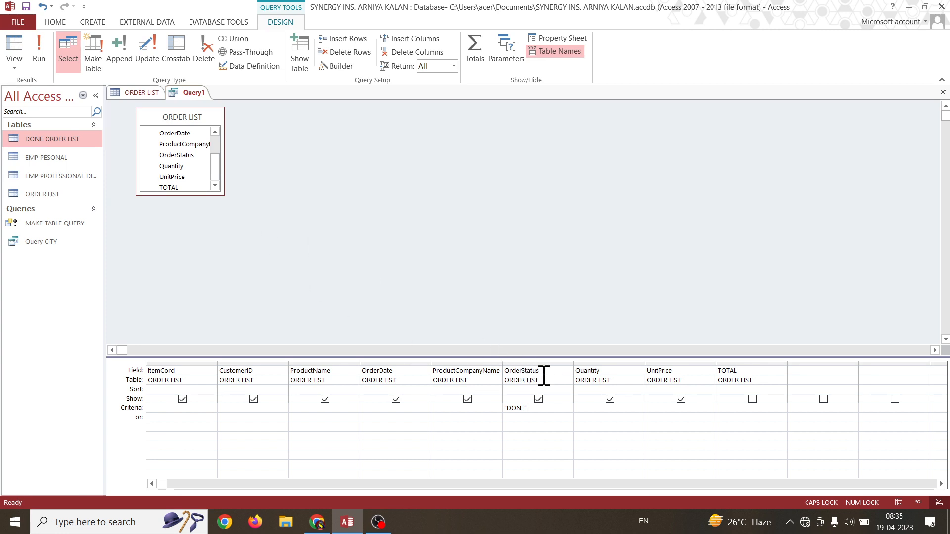
# Convert the query to a Delete query and run it, accepting deletion of the matching ORDER LIST records.
pyautogui.click(209, 54)
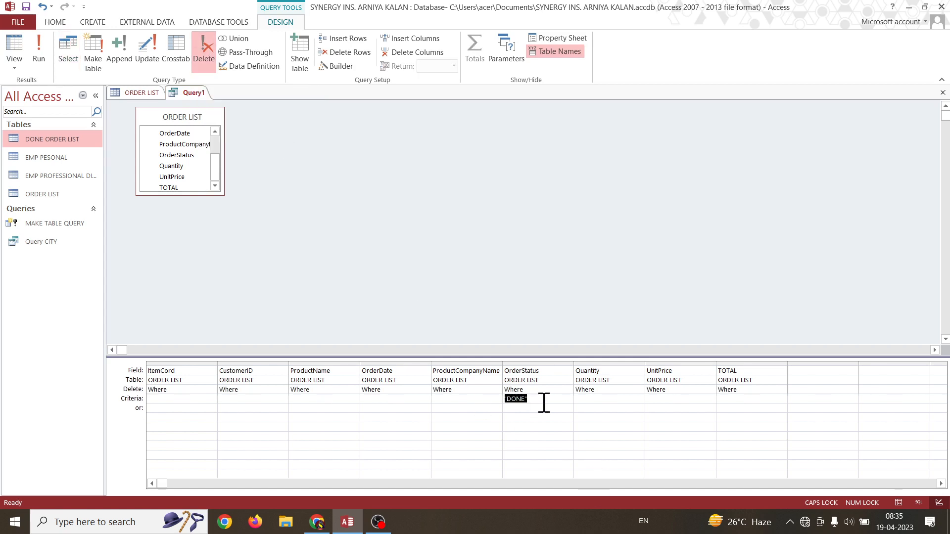
pyautogui.click(36, 49)
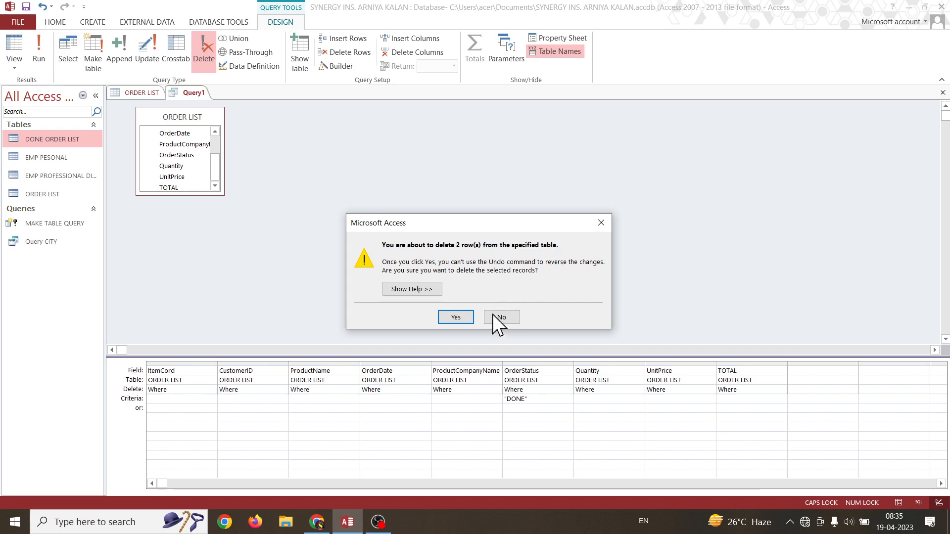
pyautogui.click(459, 320)
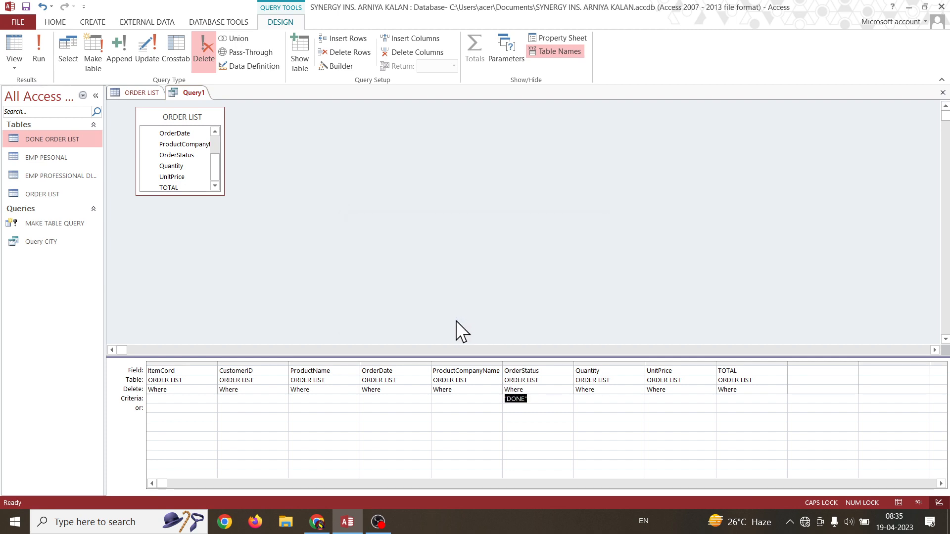
# Bring up the ORDER LIST table and refresh all its records.
pyautogui.doubleClick(37, 194)
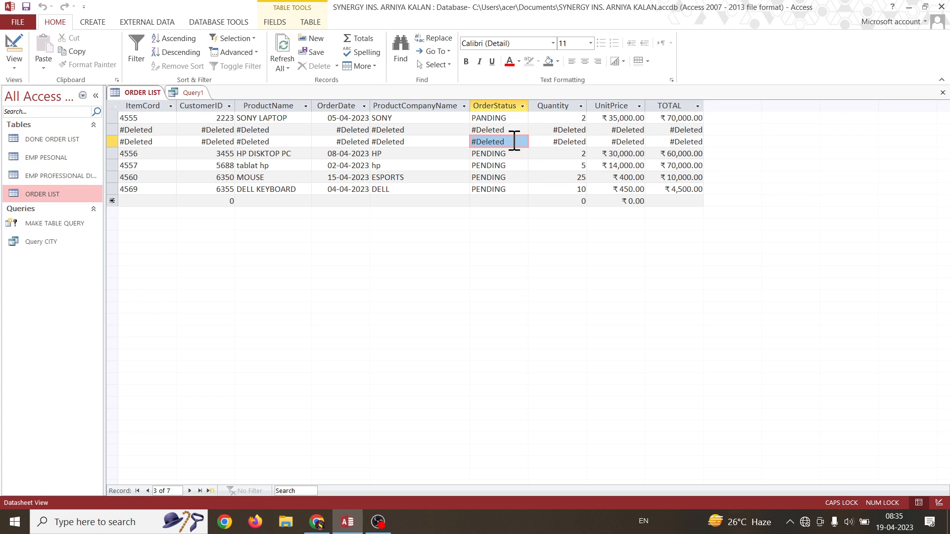
pyautogui.click(286, 68)
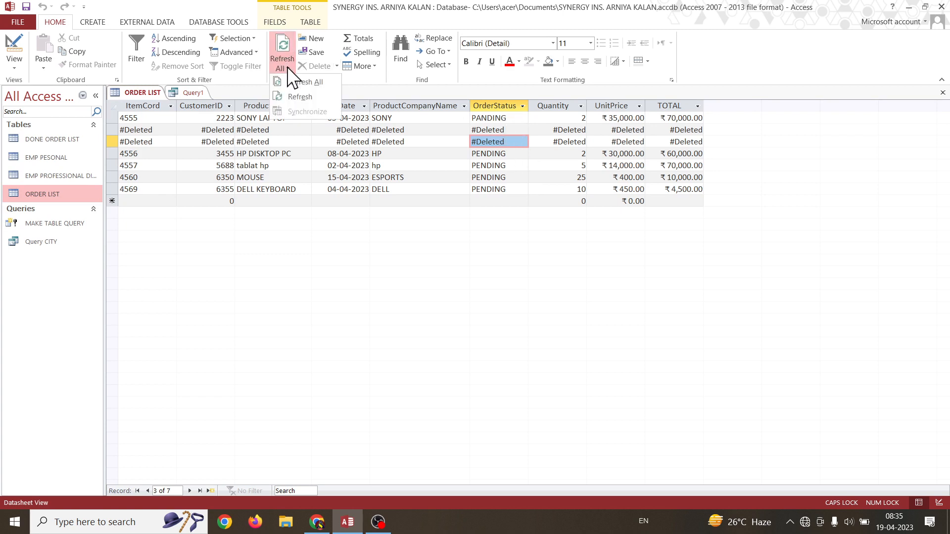
pyautogui.click(294, 76)
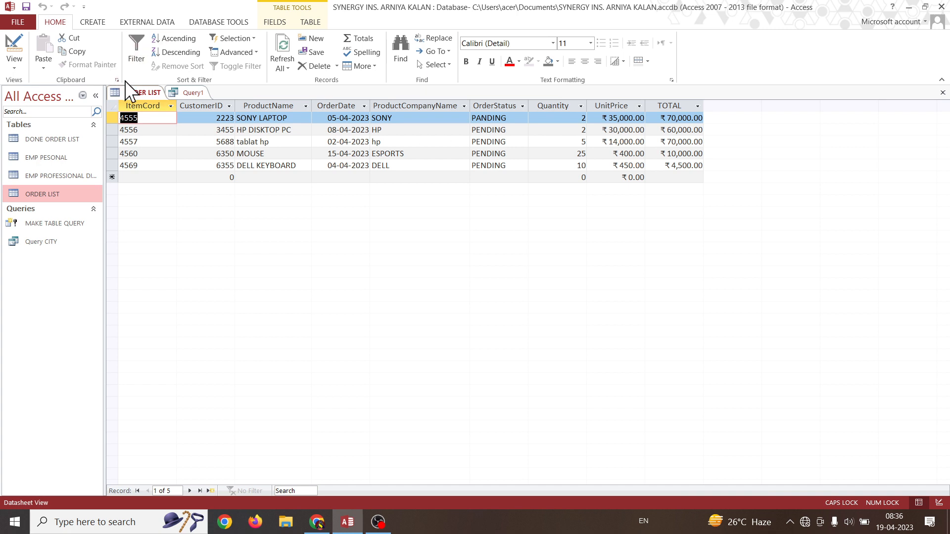
# Close the Delete query and save it as DEL QUERY.
pyautogui.click(193, 93)
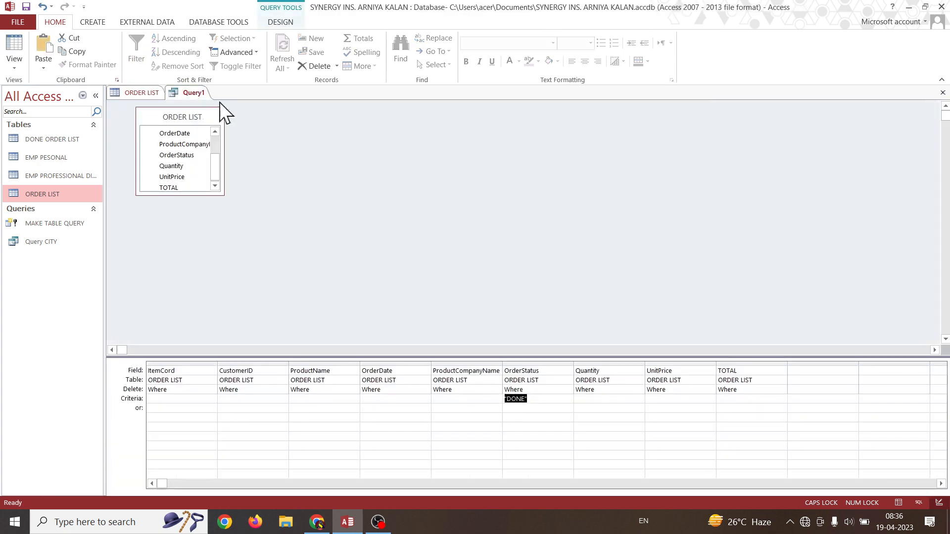
pyautogui.click(942, 93)
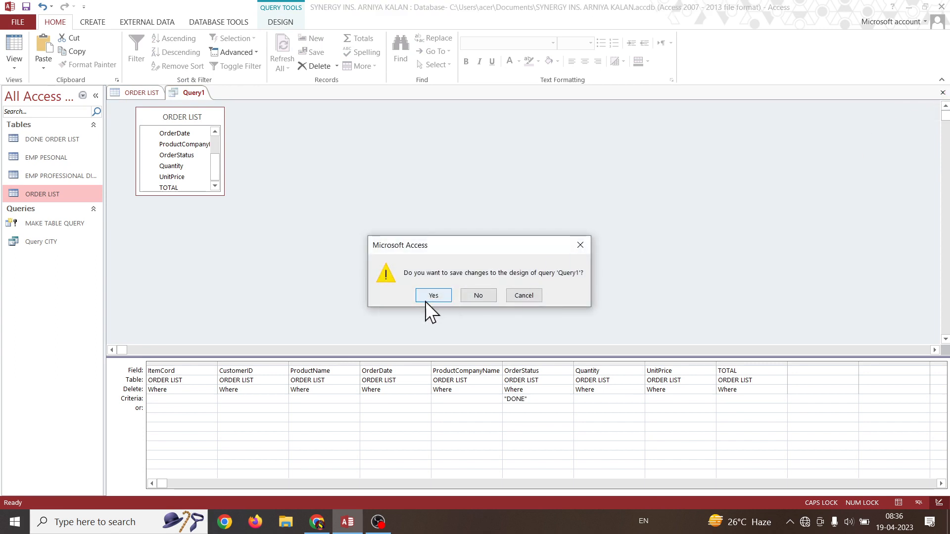
pyautogui.click(426, 297)
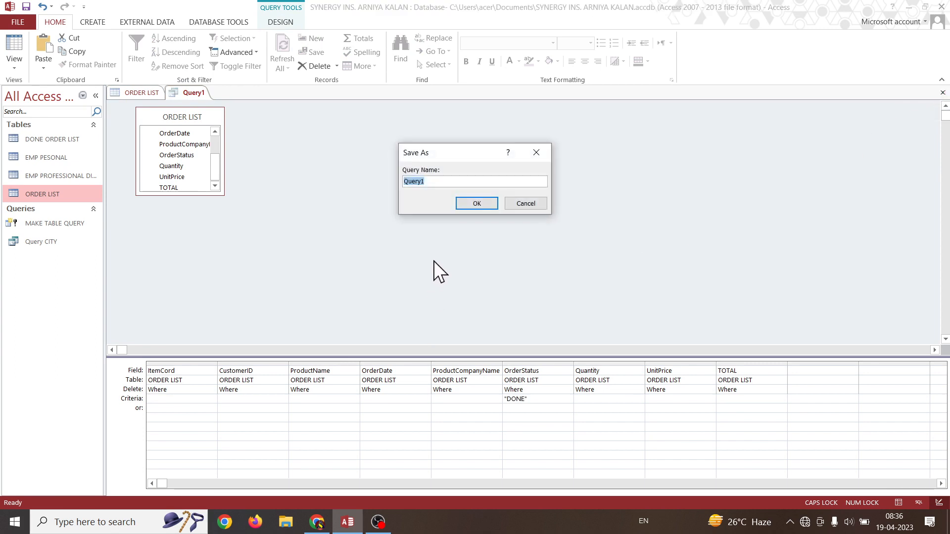
pyautogui.write('DED')
pyautogui.write('L QU')
pyautogui.write('ER')
pyautogui.write('Y')
pyautogui.click(476, 203)
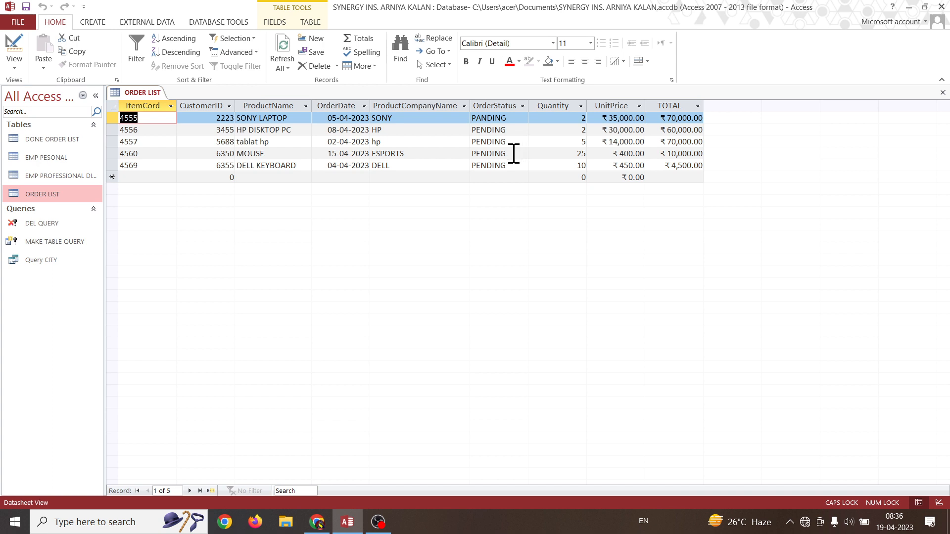
# Change the OrderStatus of the HP DISKTOP PC order in ORDER LIST to DONE and commit the record.
pyautogui.click(507, 130)
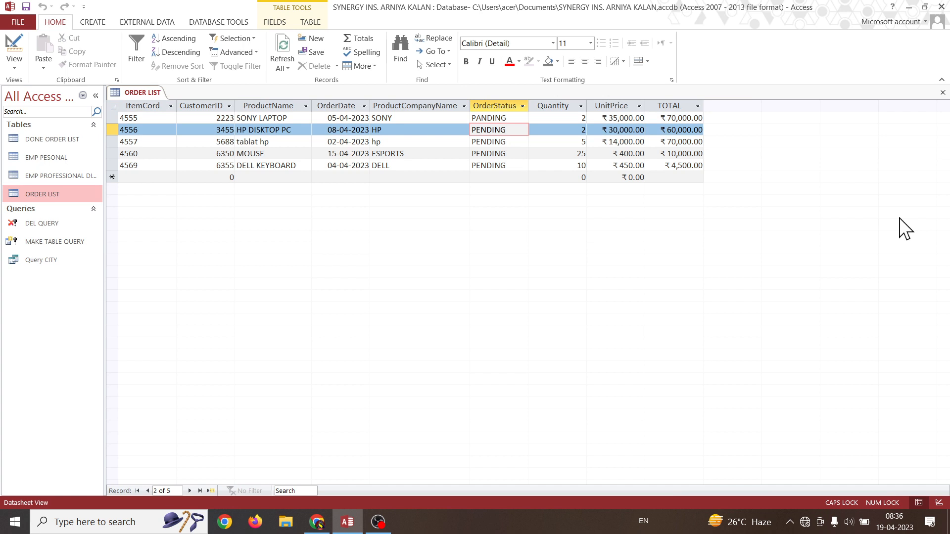
pyautogui.press('BackSpace')
pyautogui.press('BackSpace')
pyautogui.press('BackSpace')
pyautogui.press('BackSpace')
pyautogui.press('BackSpace')
pyautogui.press('BackSpace')
pyautogui.press('BackSpace')
pyautogui.write('DONE')
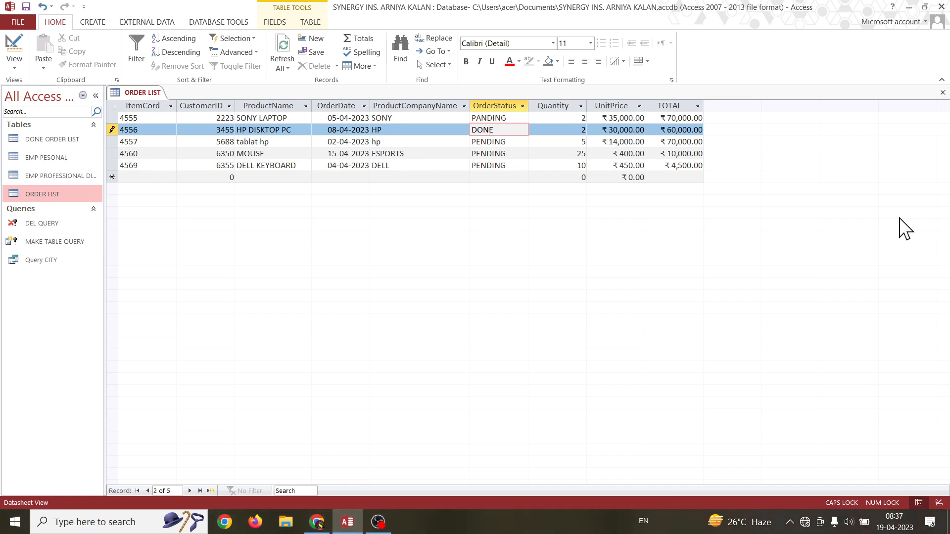
pyautogui.click(429, 181)
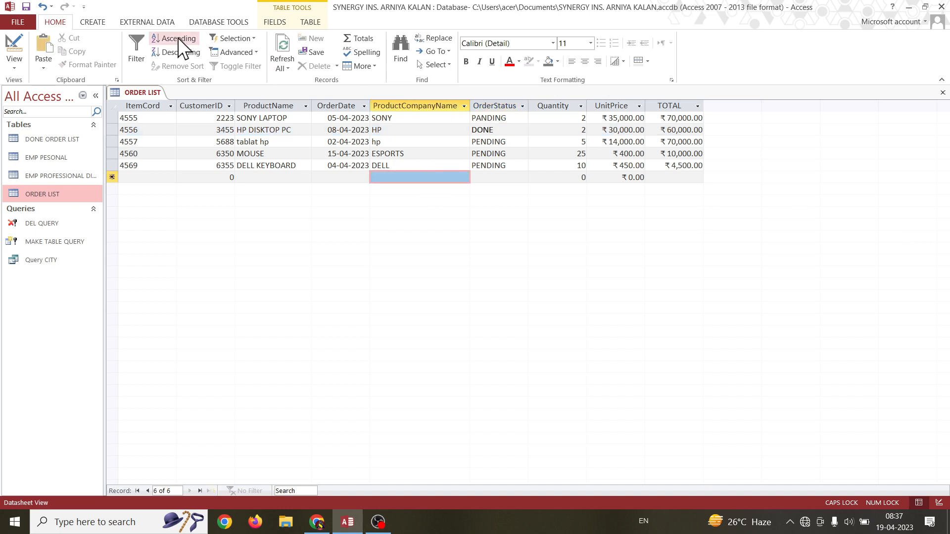
# Create a new query in design view based on the ORDER LIST table.
pyautogui.click(98, 23)
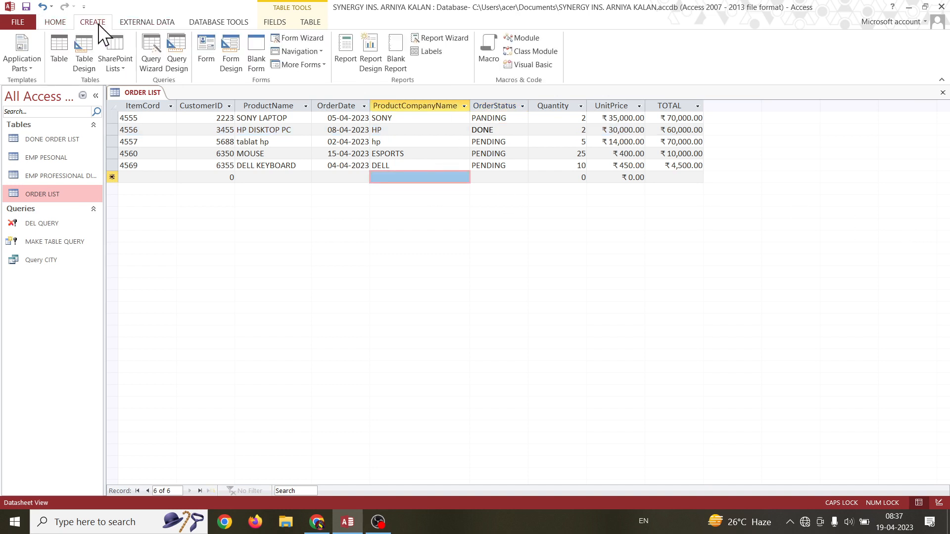
pyautogui.click(171, 62)
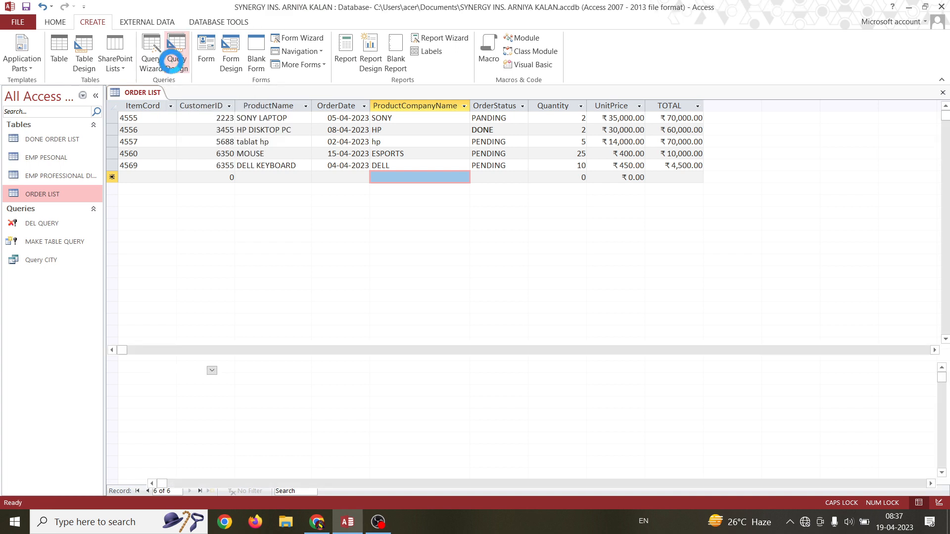
pyautogui.moveTo(457, 259); pyautogui.dragTo(457, 141)
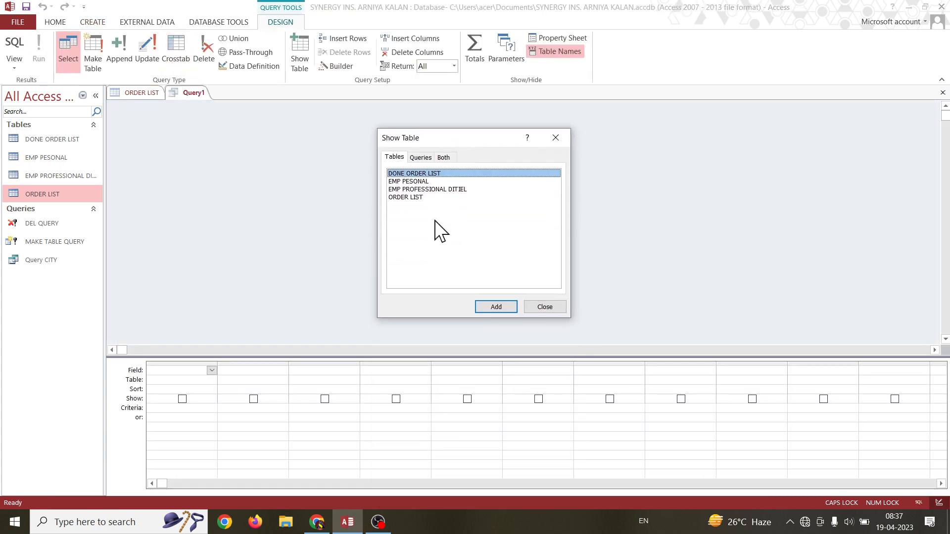
pyautogui.click(417, 198)
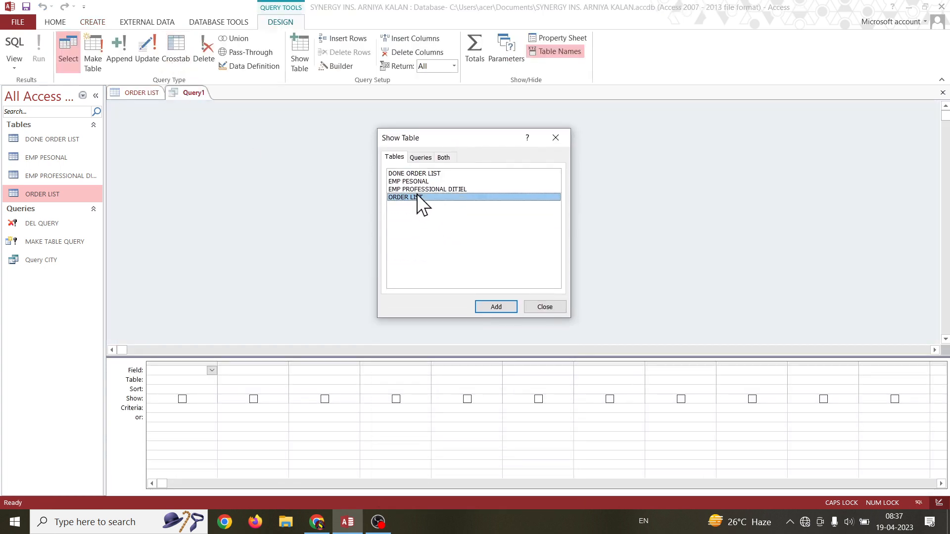
pyautogui.click(495, 307)
pyautogui.click(549, 308)
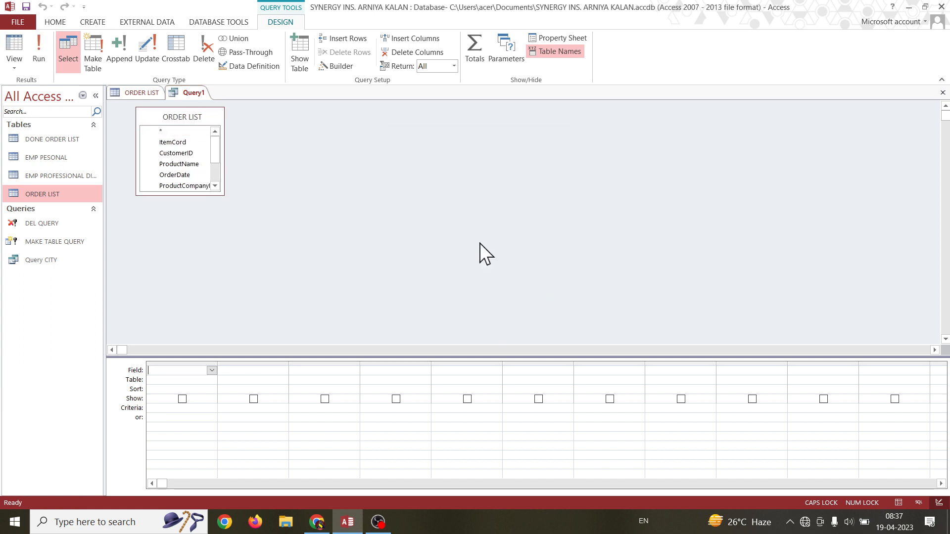
# Add all ORDER LIST fields to the query grid and exclude TOTAL from the shown fields.
pyautogui.doubleClick(168, 117)
pyautogui.moveTo(173, 135); pyautogui.dragTo(166, 380)
pyautogui.click(751, 399)
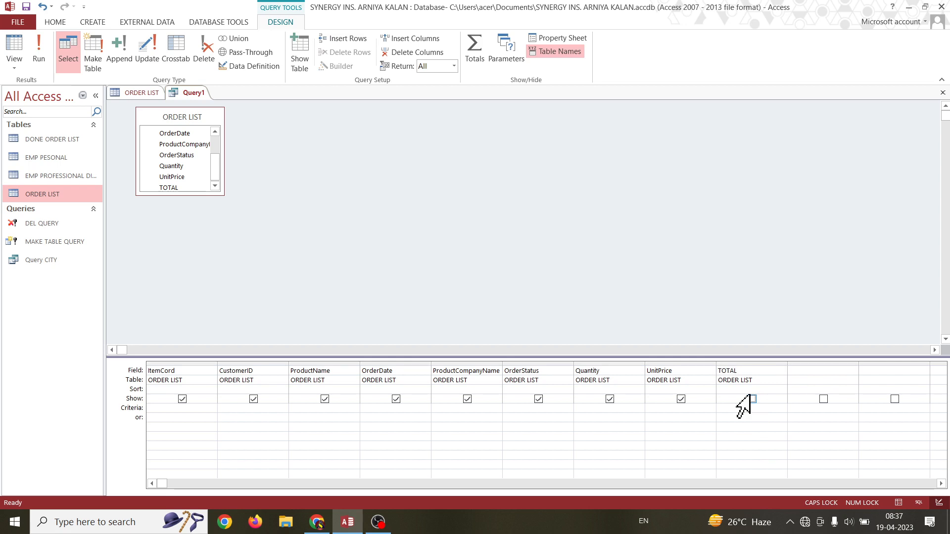
# Enter "DONE" as the OrderStatus criteria of the query.
pyautogui.click(531, 411)
pyautogui.write('"DE')
pyautogui.press('BackSpace')
pyautogui.write('ONE"')
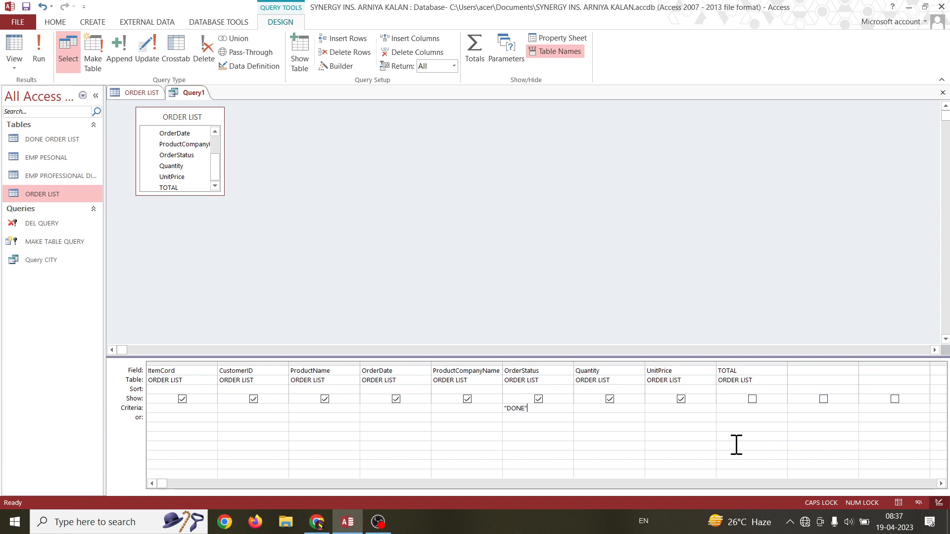
pyautogui.click(422, 242)
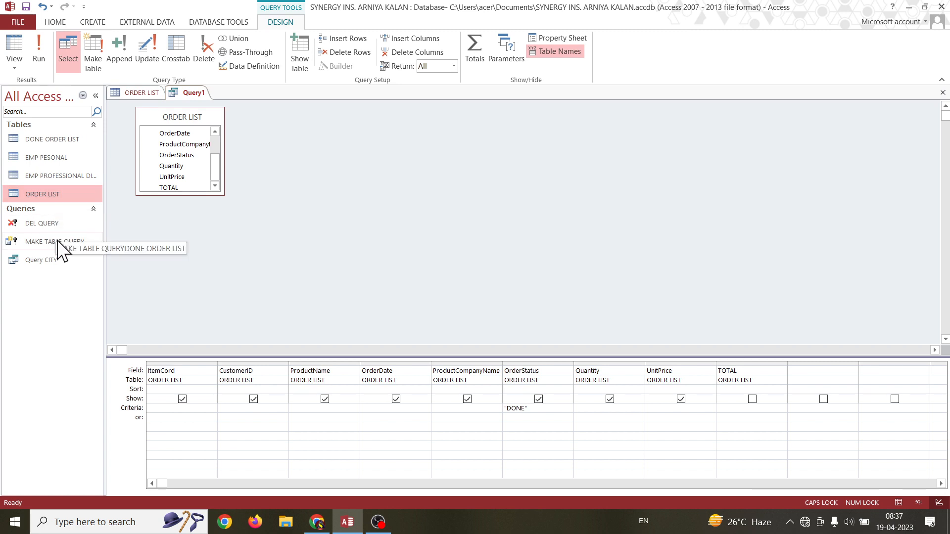
# Open the DONE ORDER LIST table to review its records, and start MAKE TABLE QUERY but cancel at its warning.
pyautogui.doubleClick(45, 139)
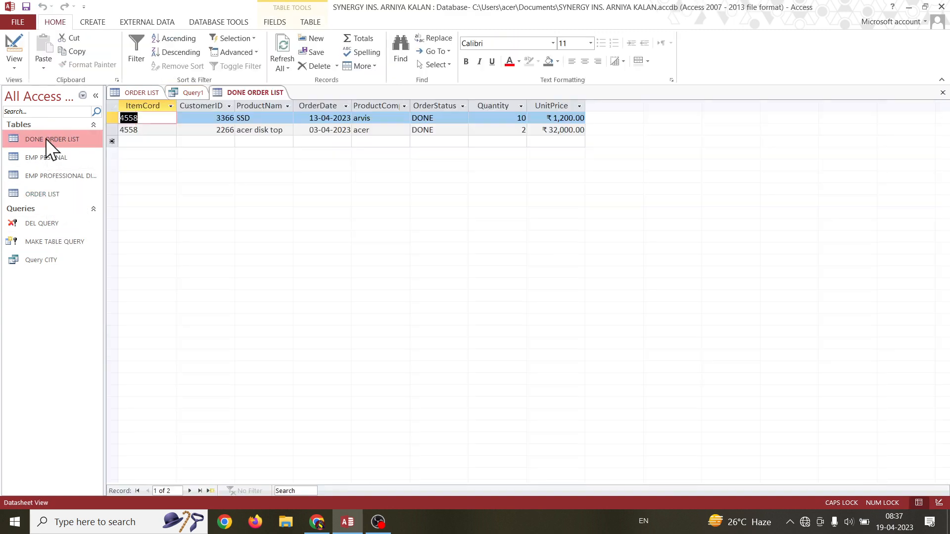
pyautogui.click(439, 117)
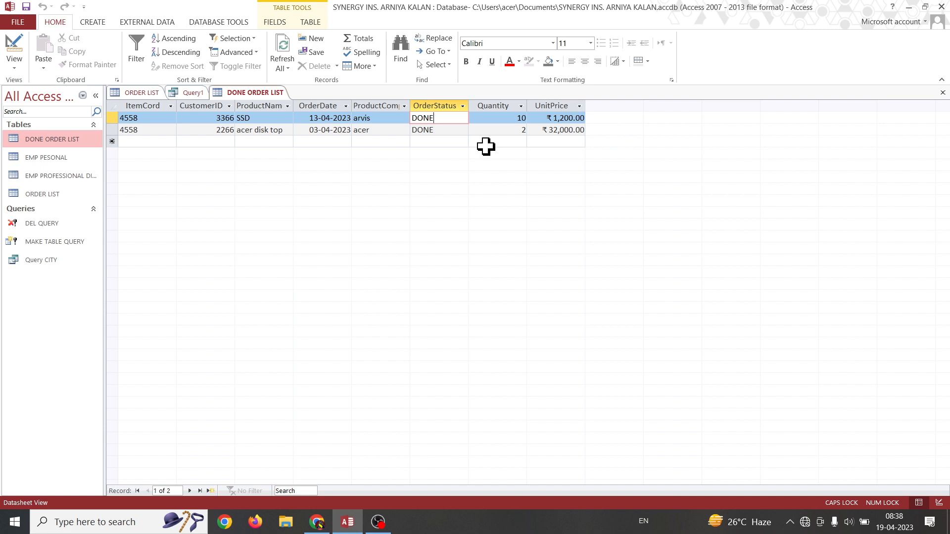
pyautogui.doubleClick(41, 245)
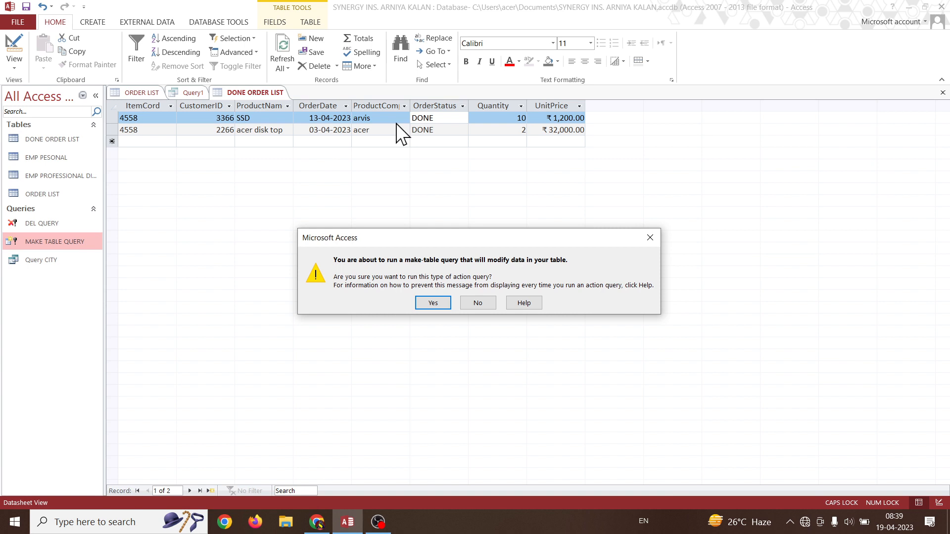
pyautogui.click(650, 238)
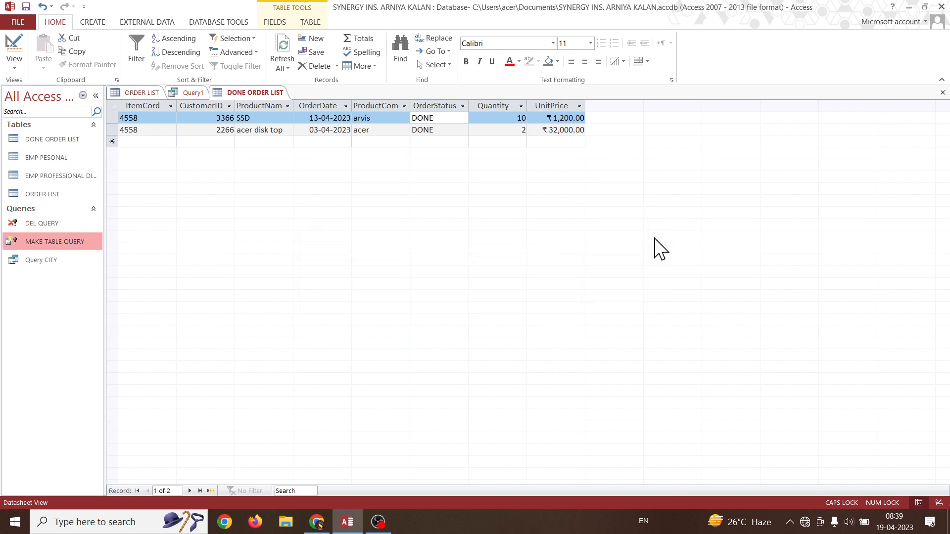
# Convert the new ORDER LIST query to an Append query that targets DONE ORDER LIST in the current database.
pyautogui.click(193, 92)
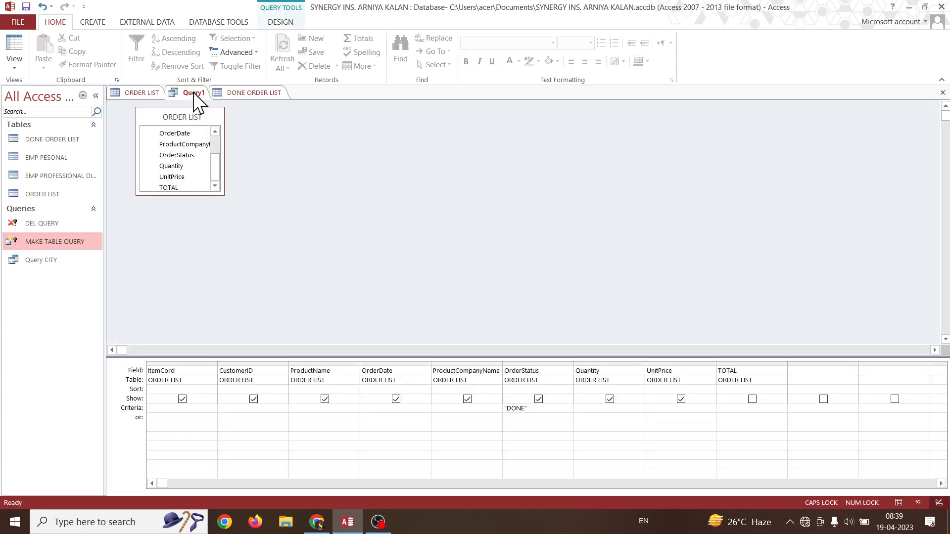
pyautogui.click(291, 23)
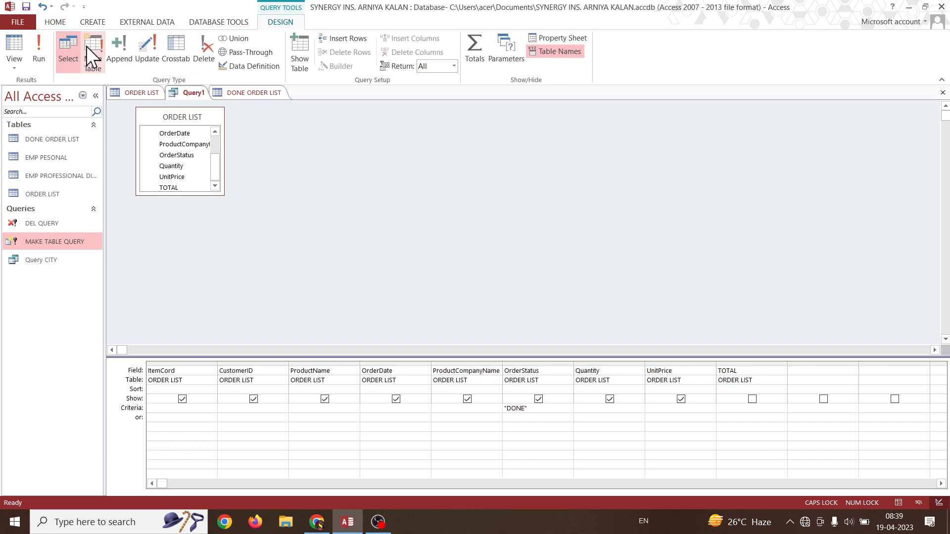
pyautogui.click(113, 63)
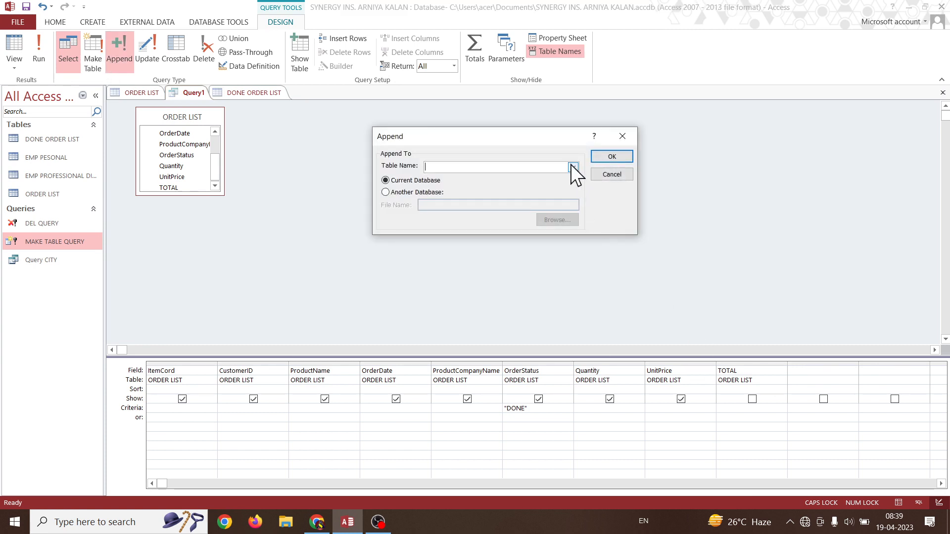
pyautogui.click(573, 168)
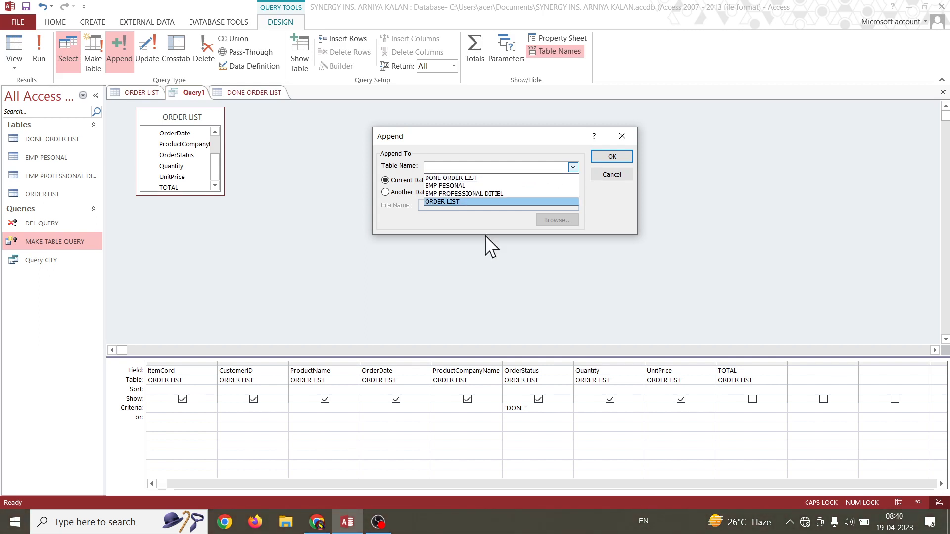
pyautogui.click(472, 171)
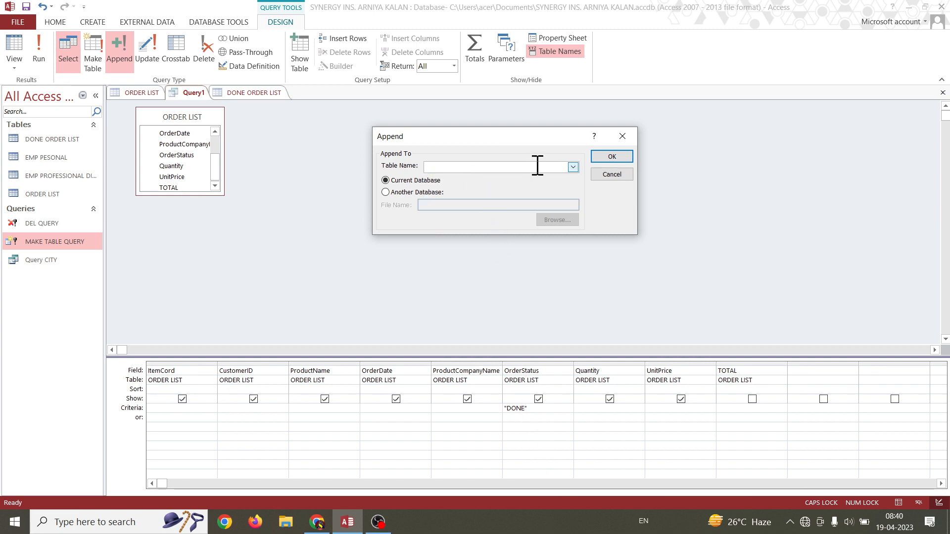
pyautogui.click(572, 168)
pyautogui.click(472, 177)
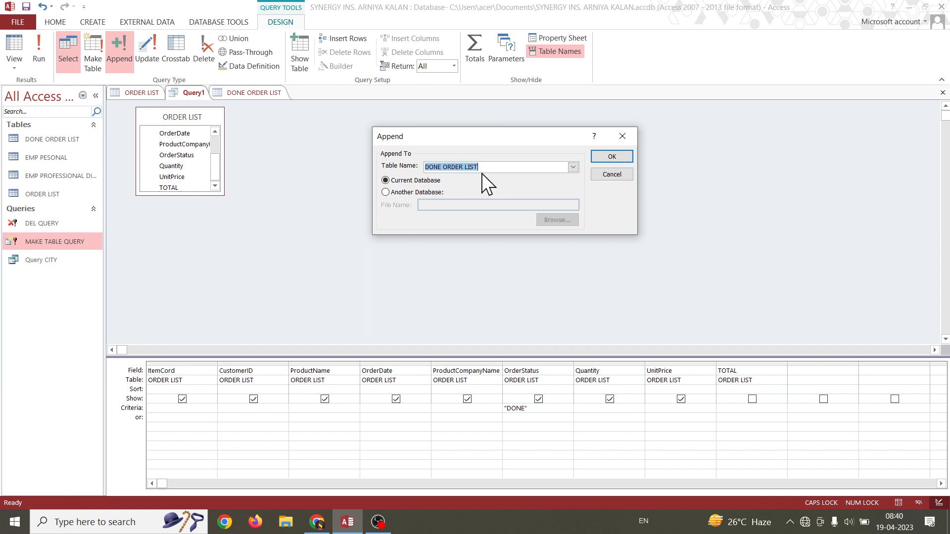
pyautogui.click(612, 156)
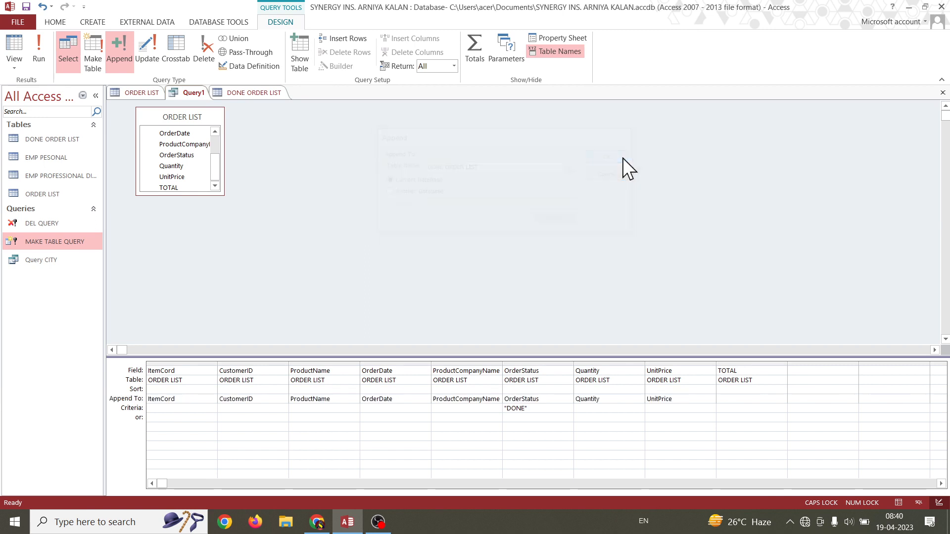
# Run the Append query, accepting the append, and refresh all records of the DONE ORDER LIST table.
pyautogui.click(38, 58)
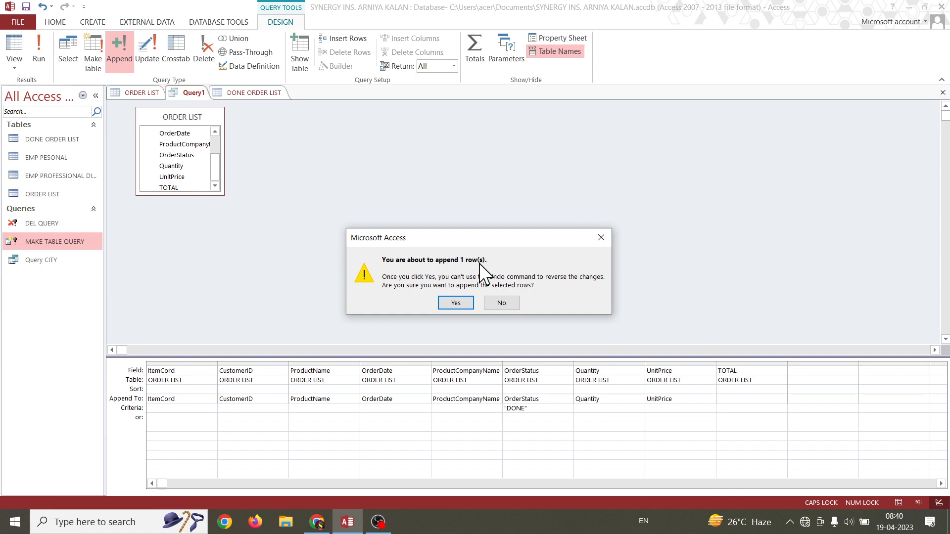
pyautogui.click(455, 303)
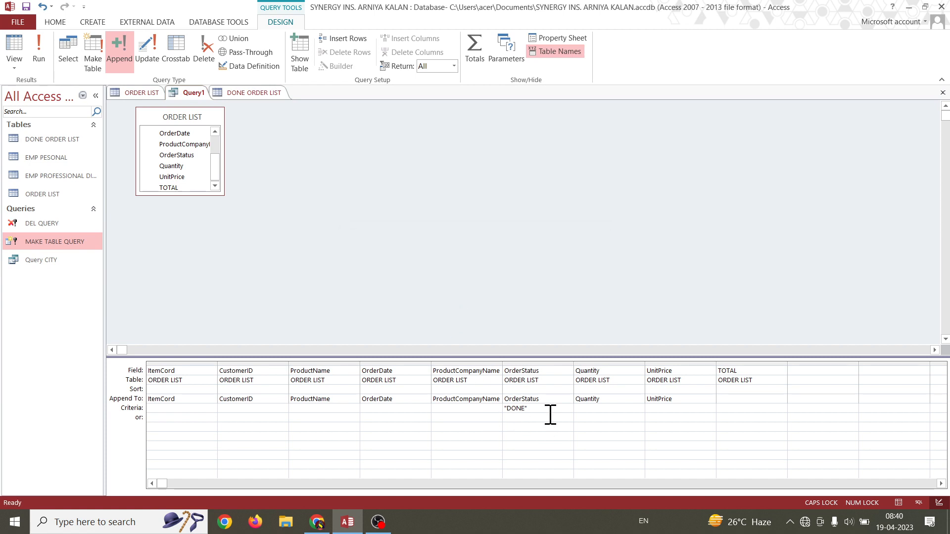
pyautogui.click(75, 138)
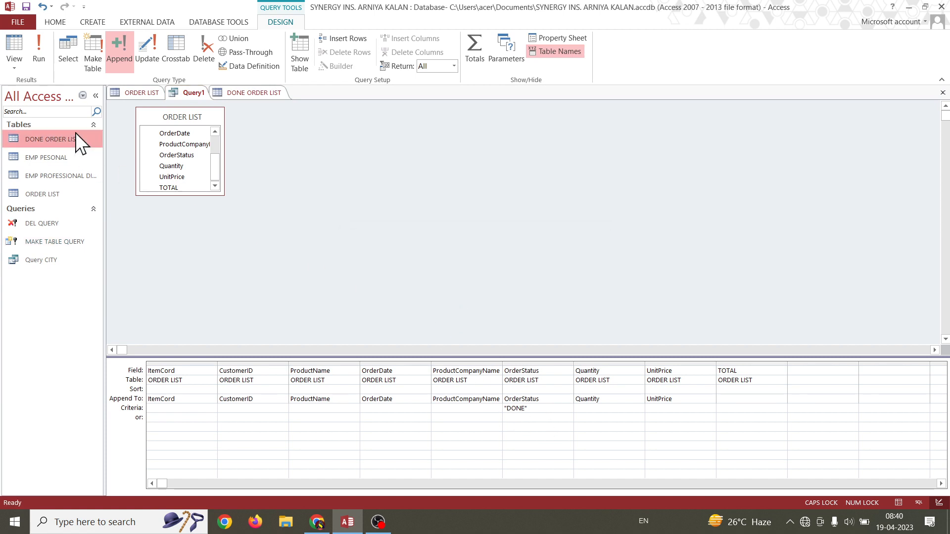
pyautogui.doubleClick(75, 134)
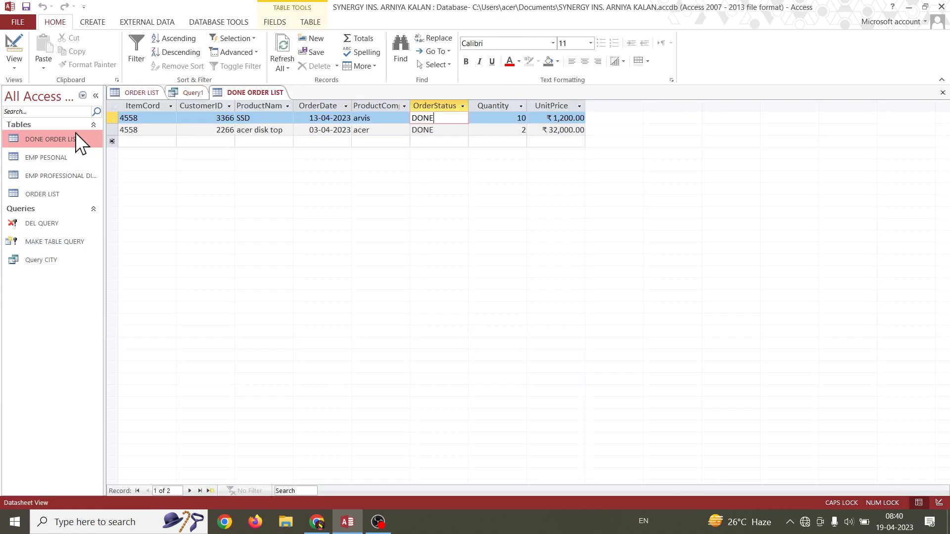
pyautogui.click(281, 62)
pyautogui.click(293, 82)
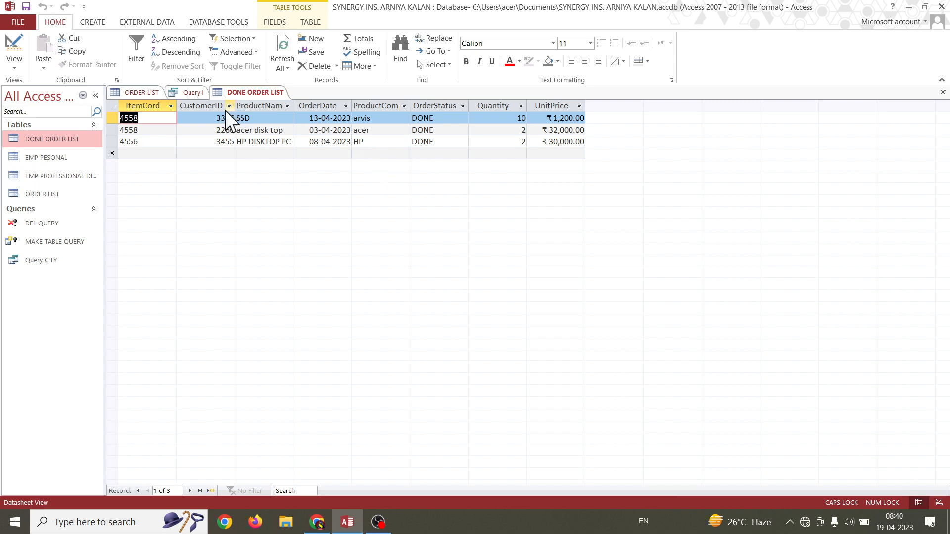
# Close the Append query and save it as APPEND QUERY.
pyautogui.click(187, 92)
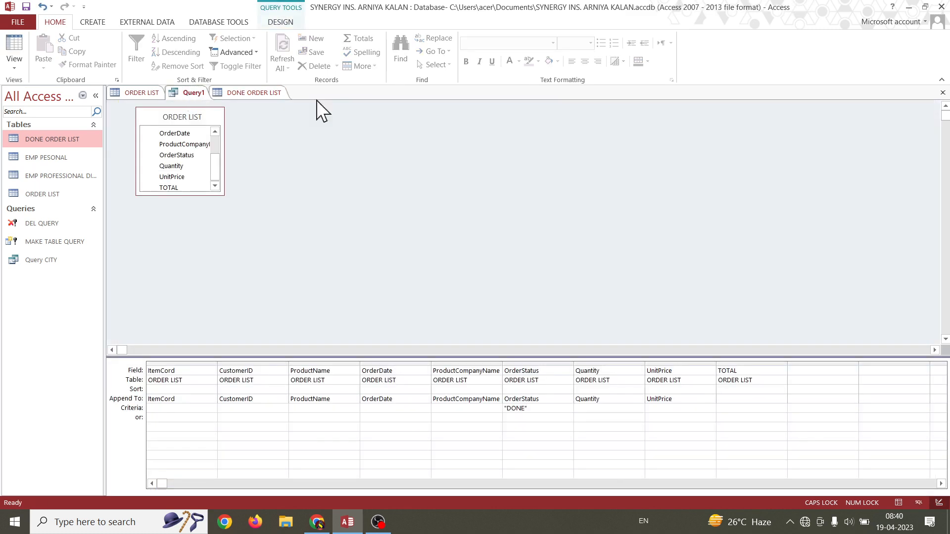
pyautogui.click(942, 92)
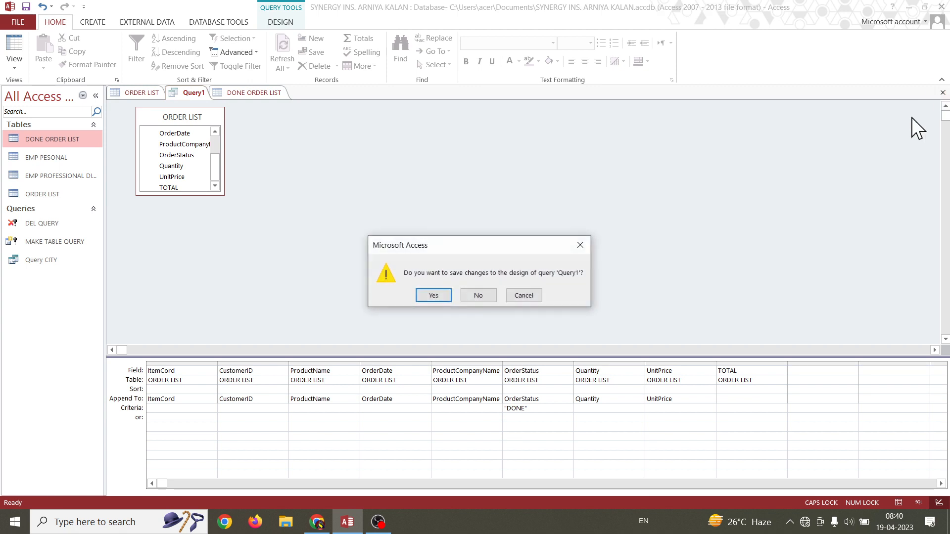
pyautogui.click(425, 295)
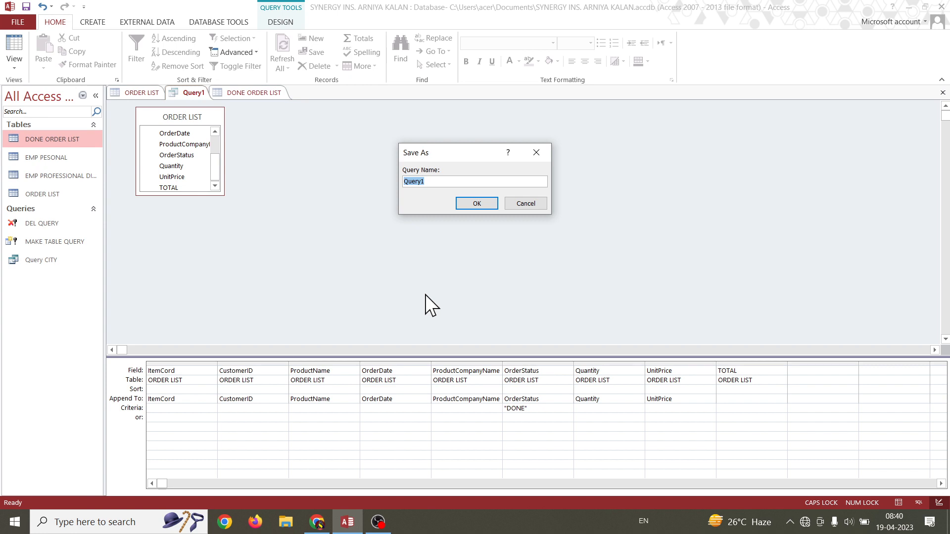
pyautogui.write('APPE')
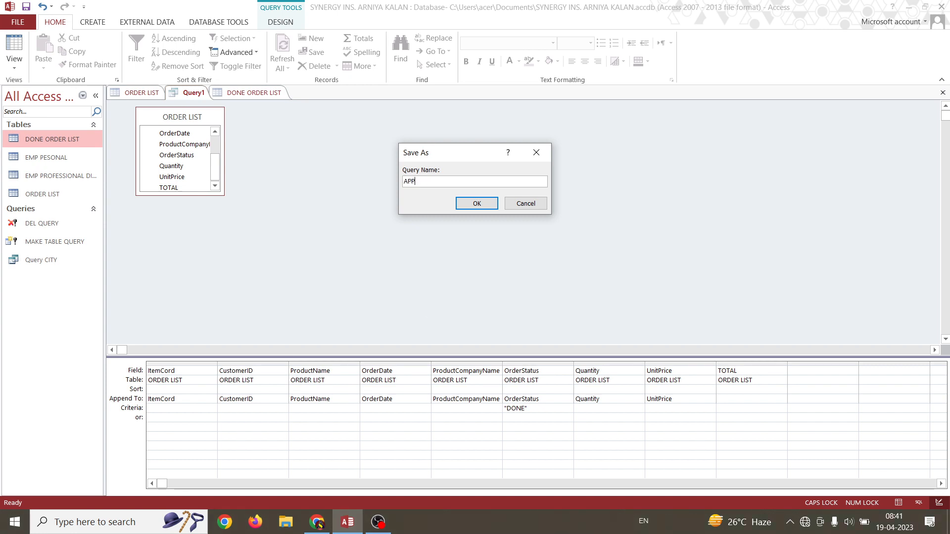
pyautogui.write('ND QUERY')
pyautogui.click(486, 203)
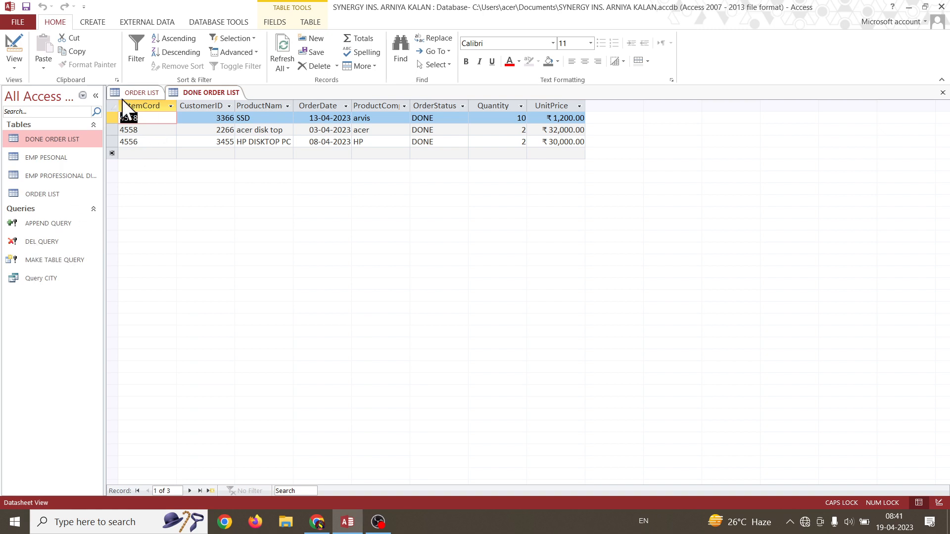
# Run DEL QUERY to delete the HP DISKTOP PC order marked DONE from ORDER LIST, and refresh the table's records.
pyautogui.click(141, 92)
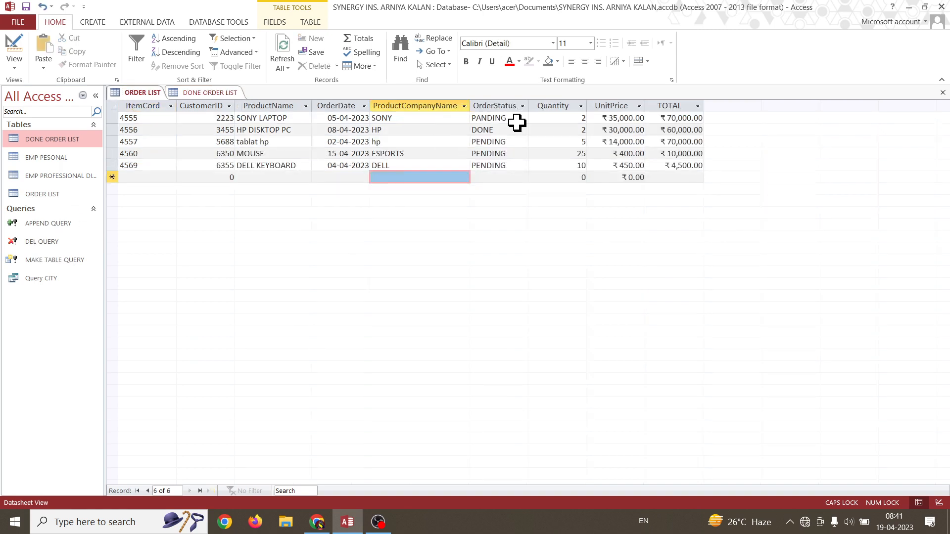
pyautogui.click(60, 239)
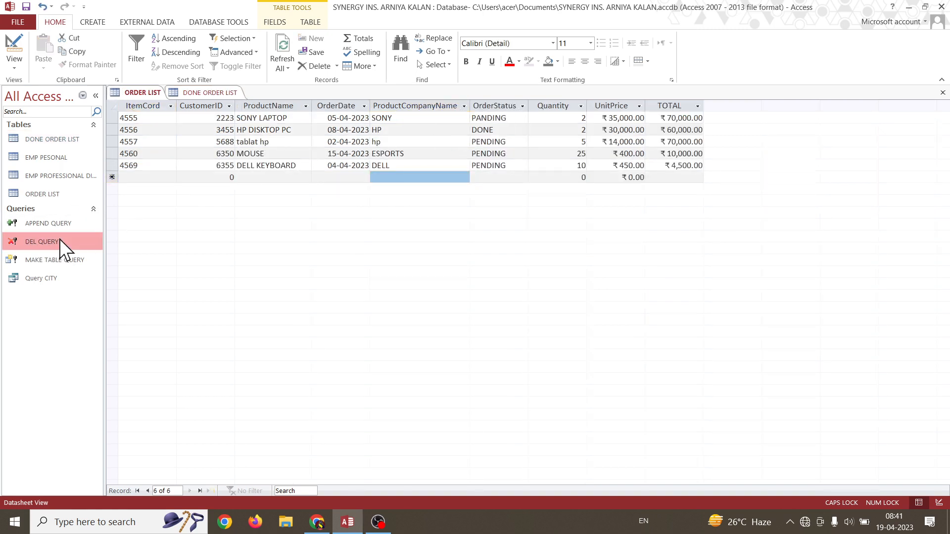
pyautogui.doubleClick(59, 239)
pyautogui.click(433, 303)
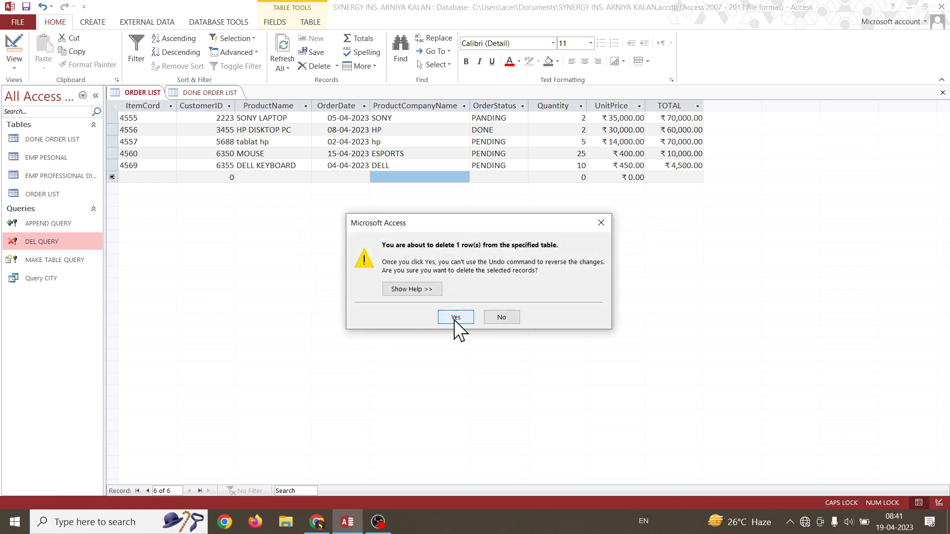
pyautogui.click(454, 317)
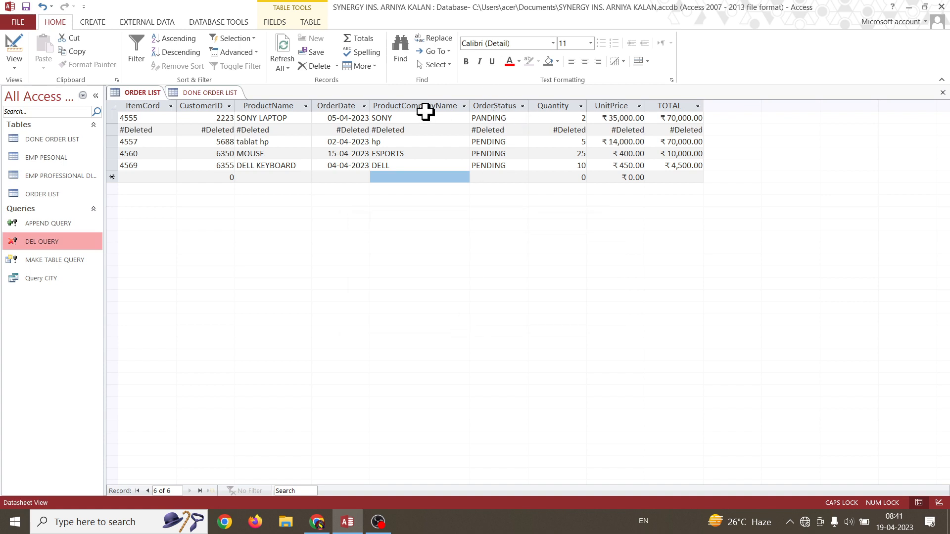
pyautogui.click(281, 64)
pyautogui.click(284, 49)
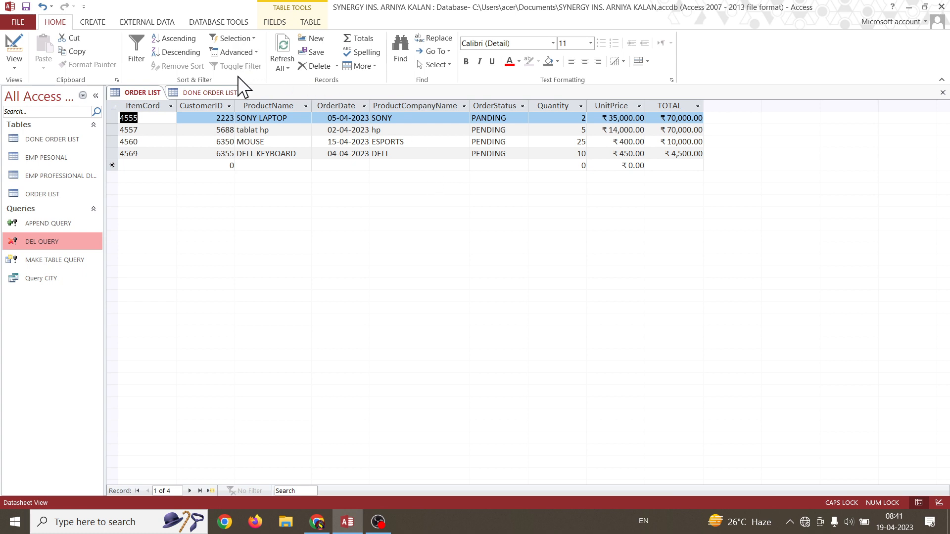
# Set the OrderStatus of the SONY LAPTOP order in ORDER LIST to DONE.
pyautogui.click(518, 117)
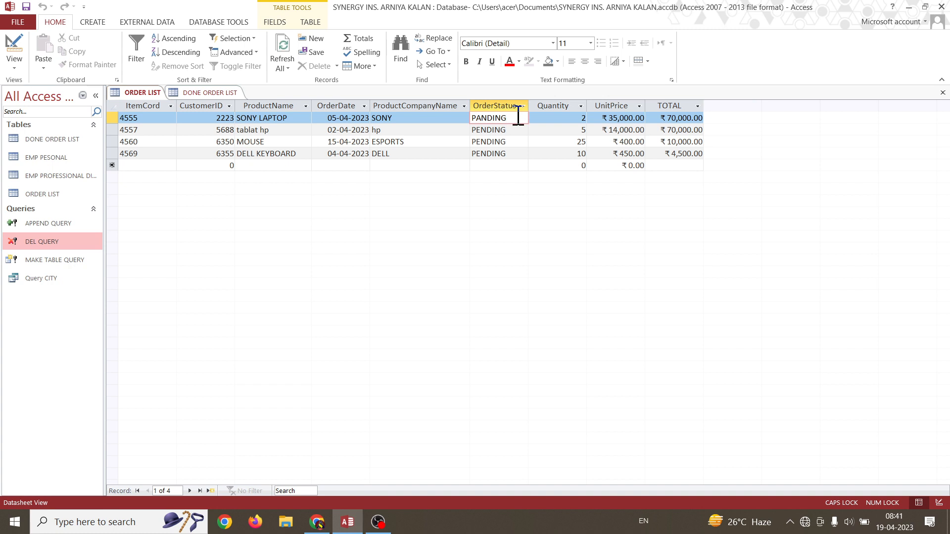
pyautogui.press('BackSpace')
pyautogui.press('BackSpace')
pyautogui.press('BackSpace')
pyautogui.press('BackSpace')
pyautogui.press('BackSpace')
pyautogui.press('BackSpace')
pyautogui.press('BackSpace')
pyautogui.write('DONE')
# Set the OrderStatus of the tablat hp order in ORDER LIST to DONE.
pyautogui.click(514, 130)
pyautogui.press('BackSpace')
pyautogui.press('BackSpace')
pyautogui.press('BackSpace')
pyautogui.press('BackSpace')
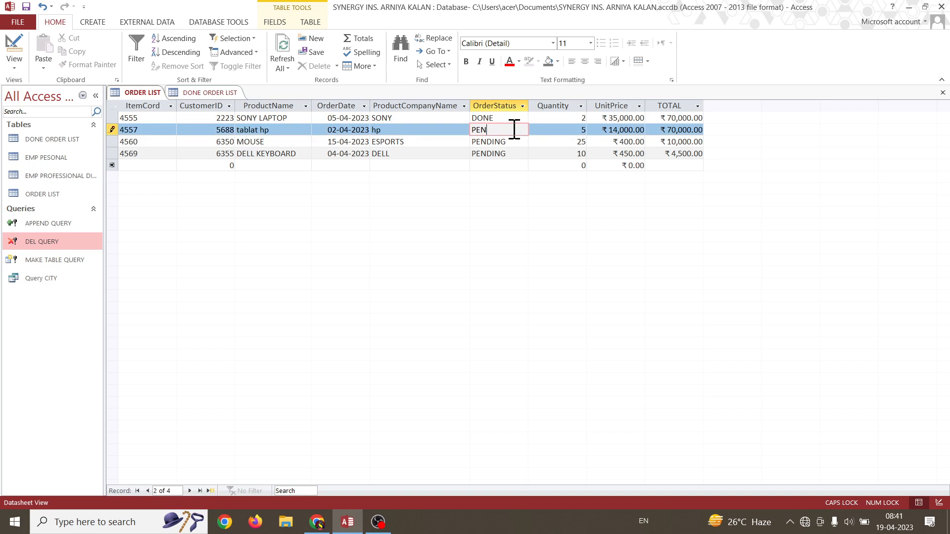
pyautogui.press('BackSpace')
pyautogui.press('BackSpace')
pyautogui.press('BackSpace')
pyautogui.write('ONE')
pyautogui.doubleClick(61, 224)
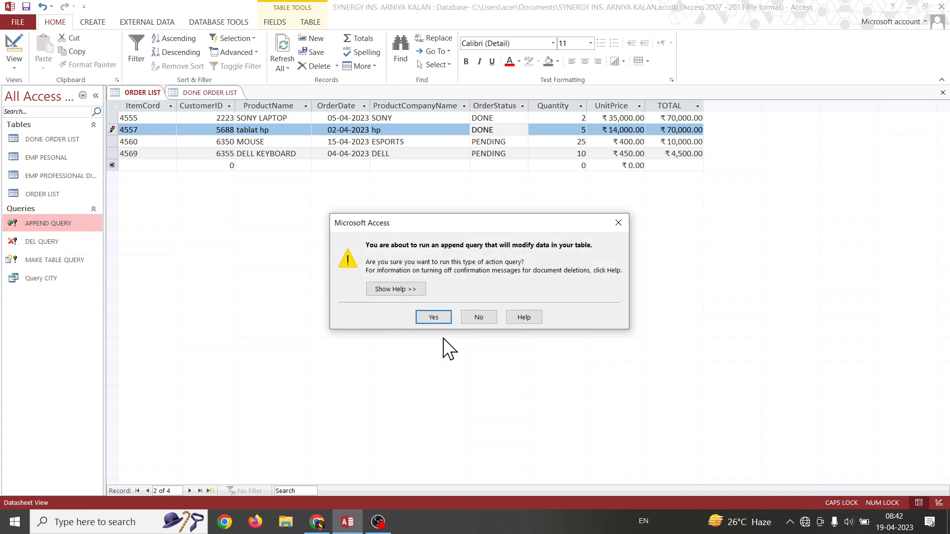
pyautogui.click(426, 317)
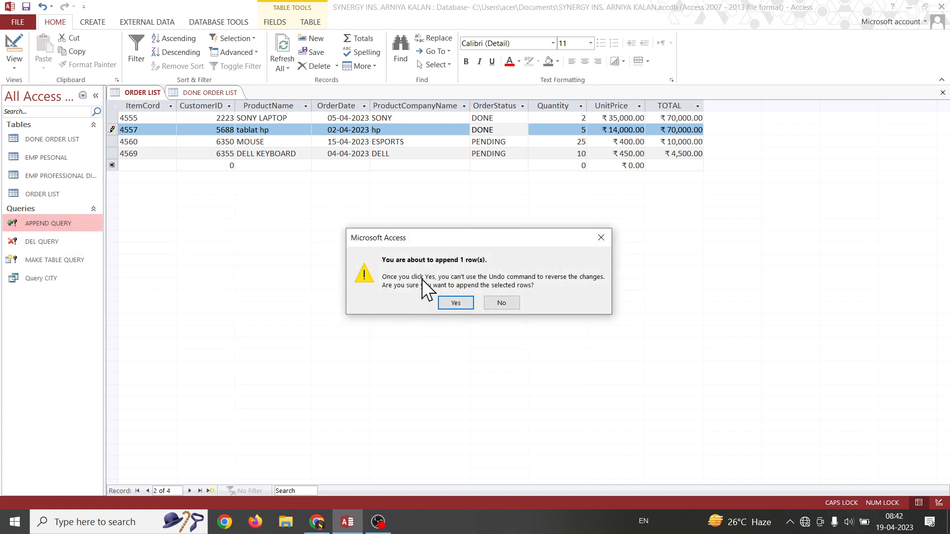
pyautogui.click(601, 237)
# Commit the edited ORDER LIST record by moving to another record, and run APPEND QUERY, accepting the append.
pyautogui.click(480, 153)
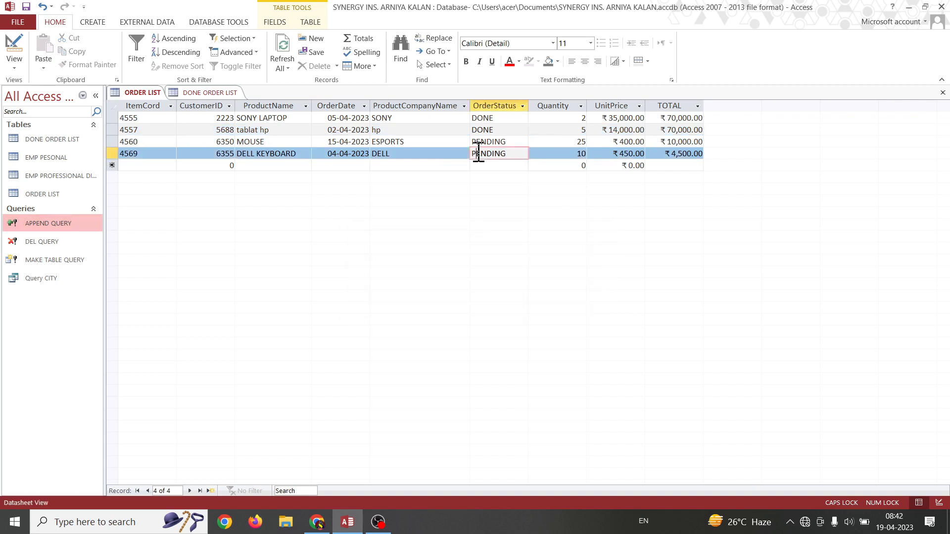
pyautogui.doubleClick(59, 225)
pyautogui.click(428, 317)
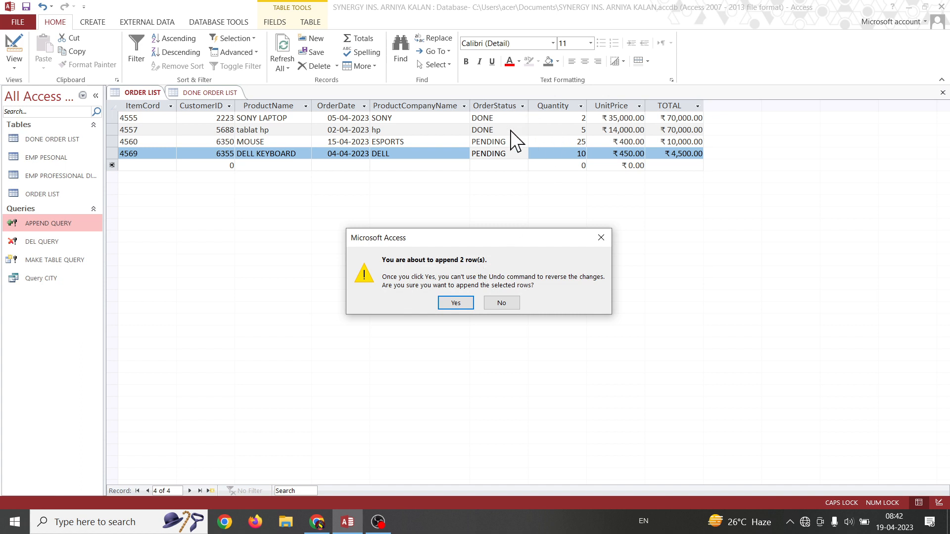
pyautogui.click(455, 303)
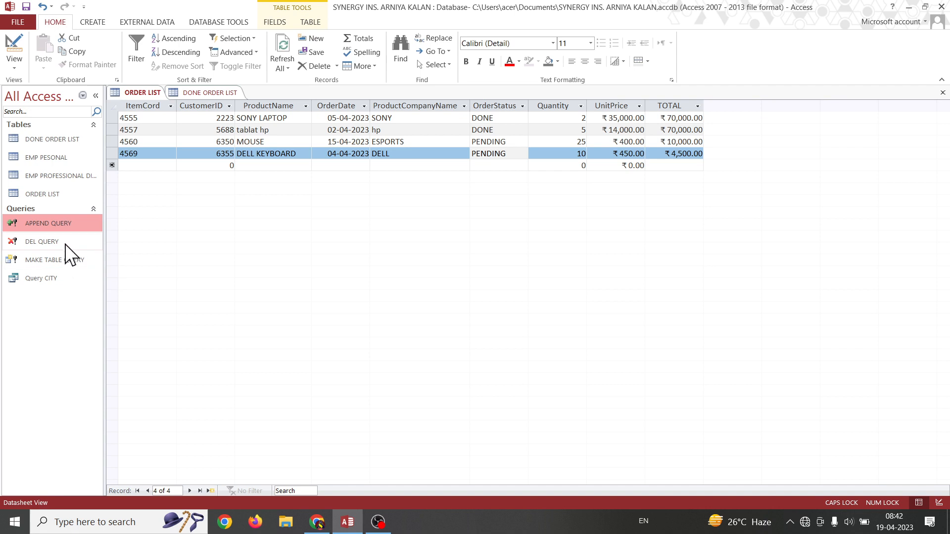
# Run DEL QUERY to remove the SONY LAPTOP and tablat hp orders from ORDER LIST, and refresh all its records.
pyautogui.click(64, 242)
pyautogui.doubleClick(65, 242)
pyautogui.click(439, 302)
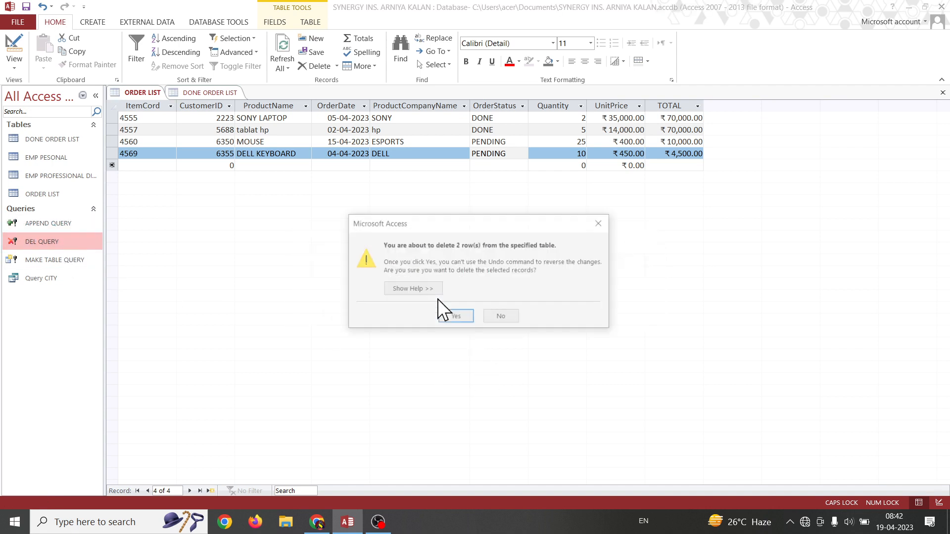
pyautogui.click(463, 319)
pyautogui.click(447, 129)
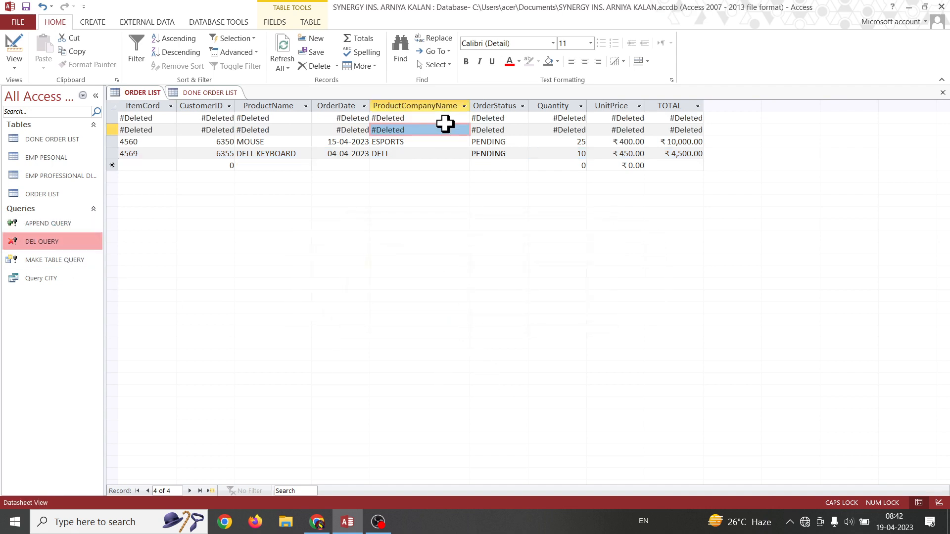
pyautogui.click(281, 46)
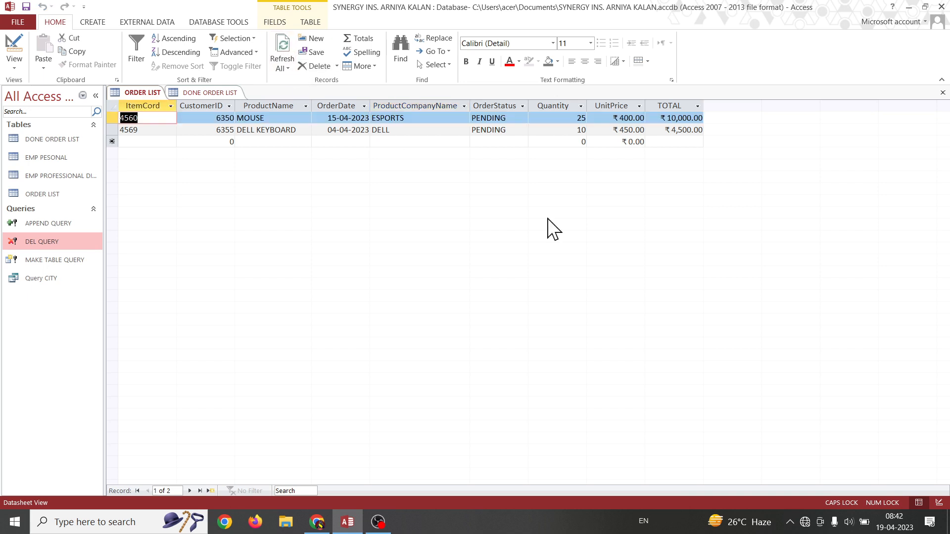
# Refresh the DONE ORDER LIST table to review its appended records, and return to the order statuses in ORDER LIST.
pyautogui.doubleClick(52, 138)
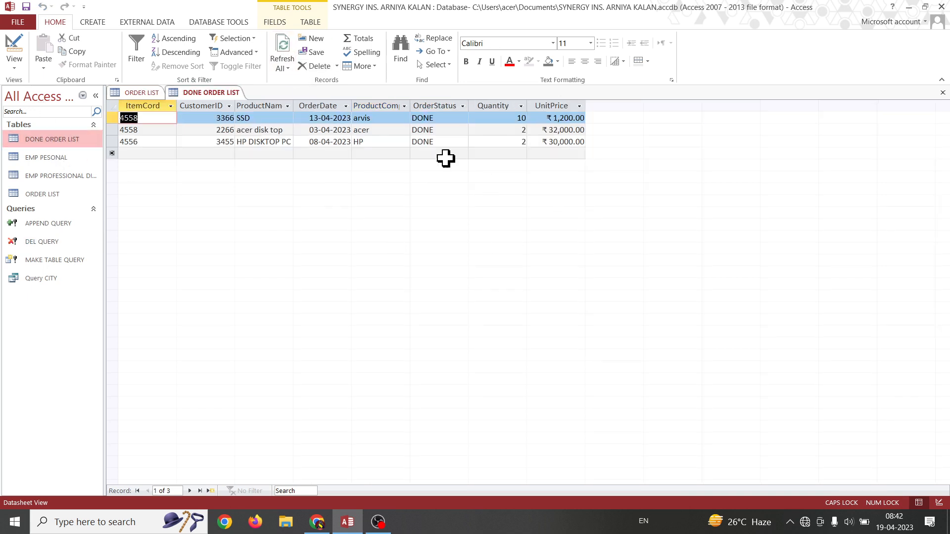
pyautogui.click(279, 46)
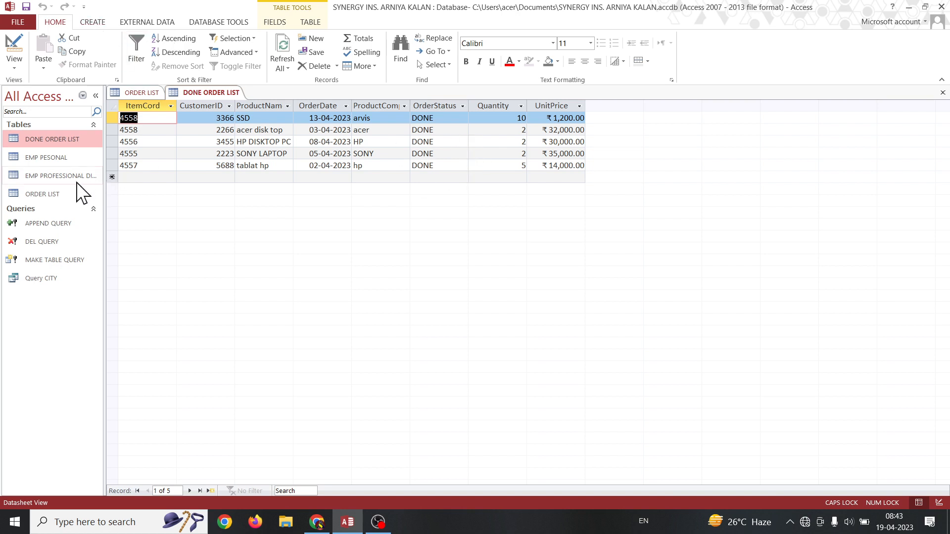
pyautogui.click(136, 93)
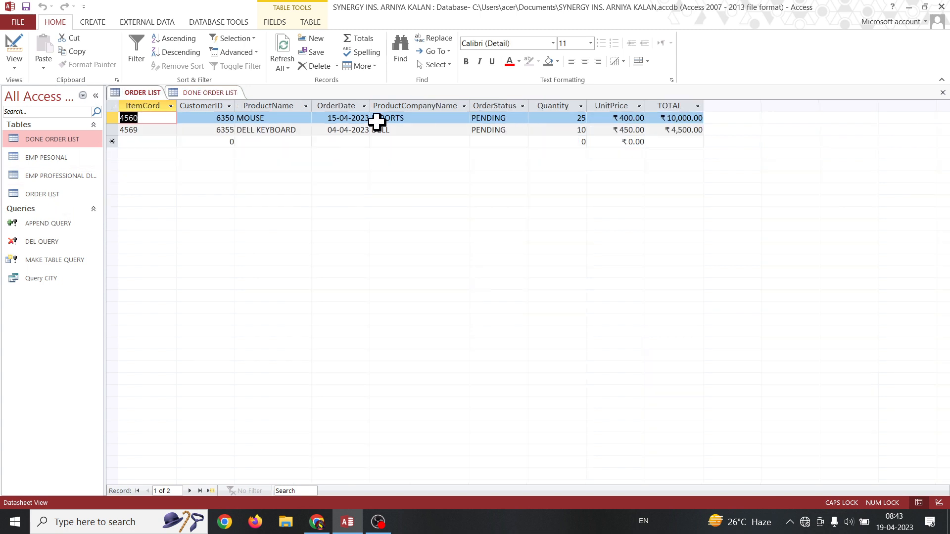
pyautogui.click(509, 119)
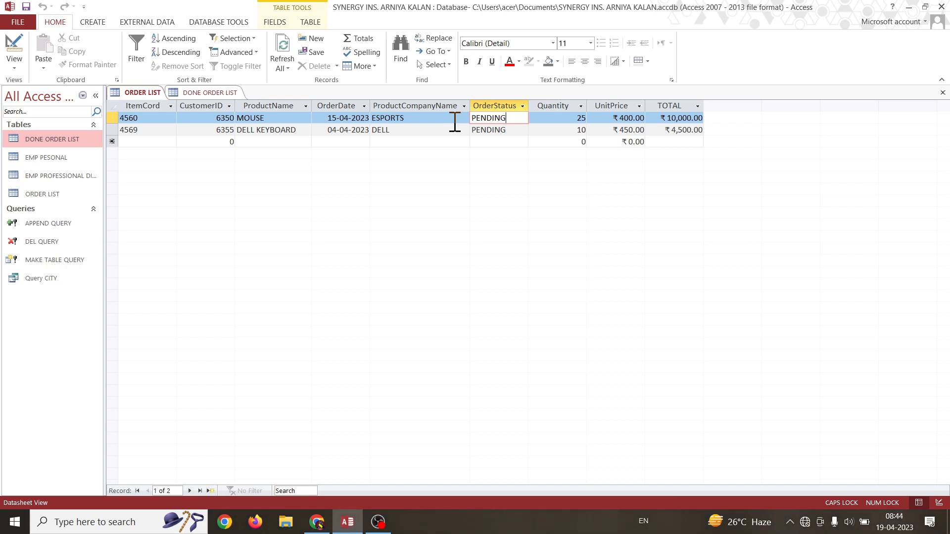
# Create a query in design view from ORDER LIST with all of its fields, leaving TOTAL out of the shown fields.
pyautogui.click(94, 24)
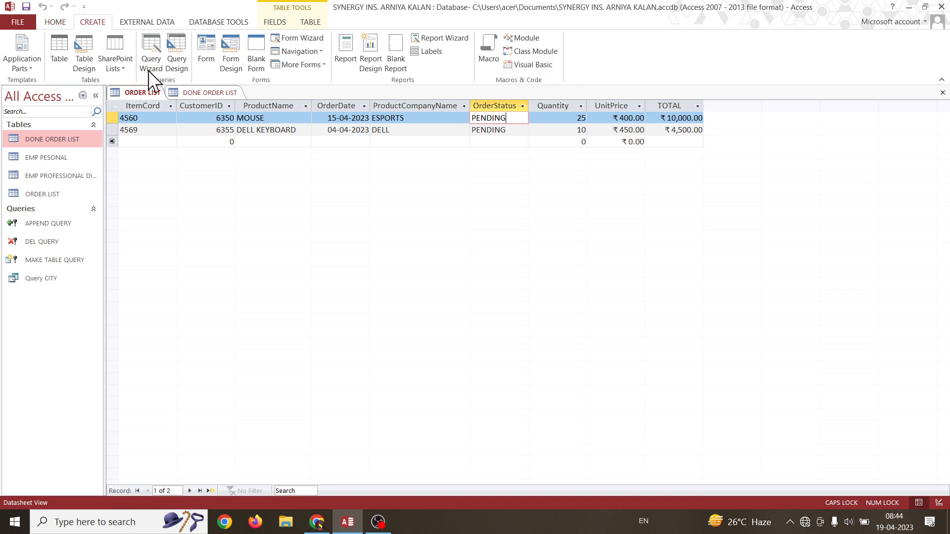
pyautogui.click(178, 55)
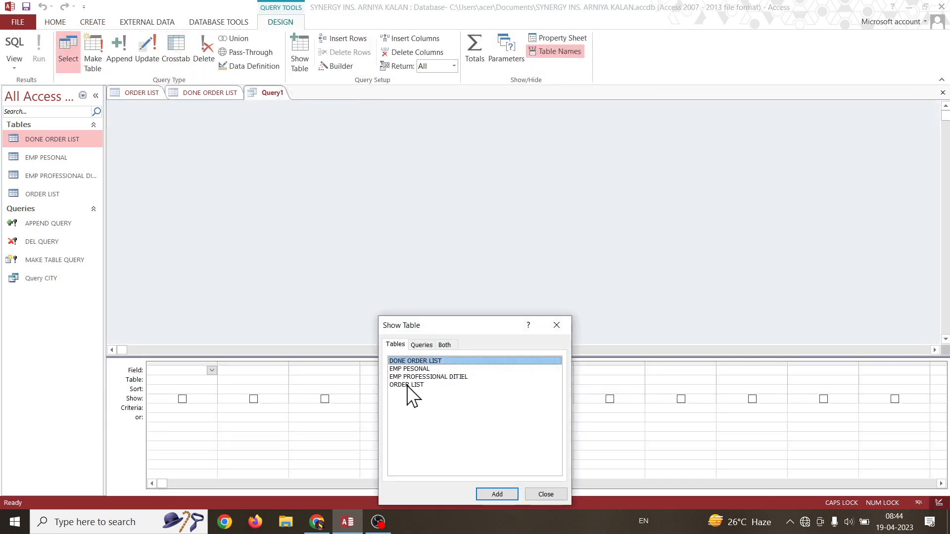
pyautogui.click(406, 385)
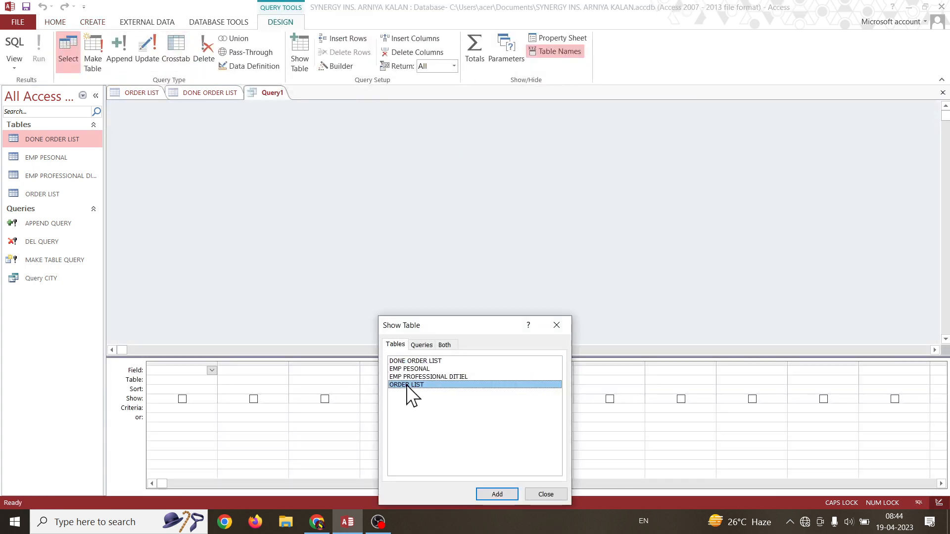
pyautogui.click(496, 494)
pyautogui.click(536, 494)
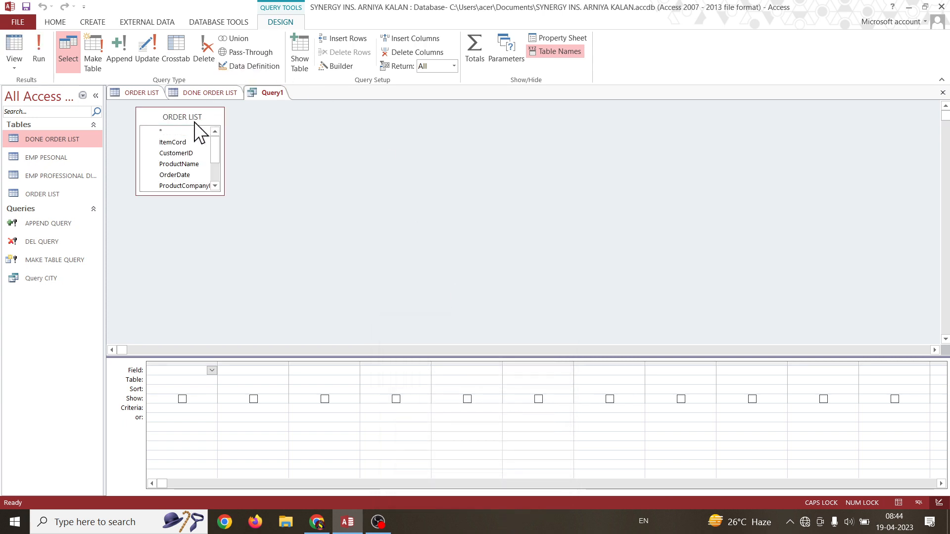
pyautogui.doubleClick(183, 116)
pyautogui.moveTo(192, 143); pyautogui.dragTo(168, 376)
pyautogui.click(751, 398)
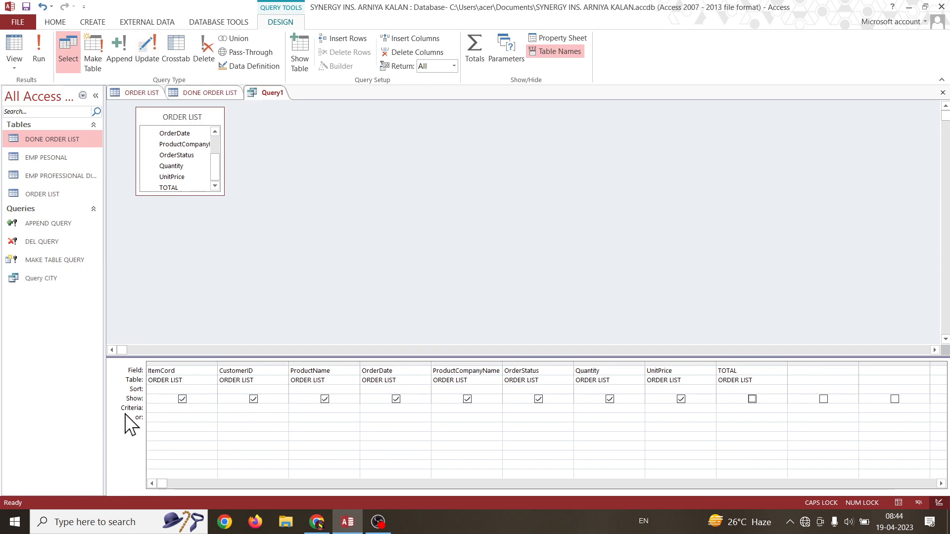
# Convert the new query to an Update query that updates OrderStatus to "DONE".
pyautogui.click(153, 50)
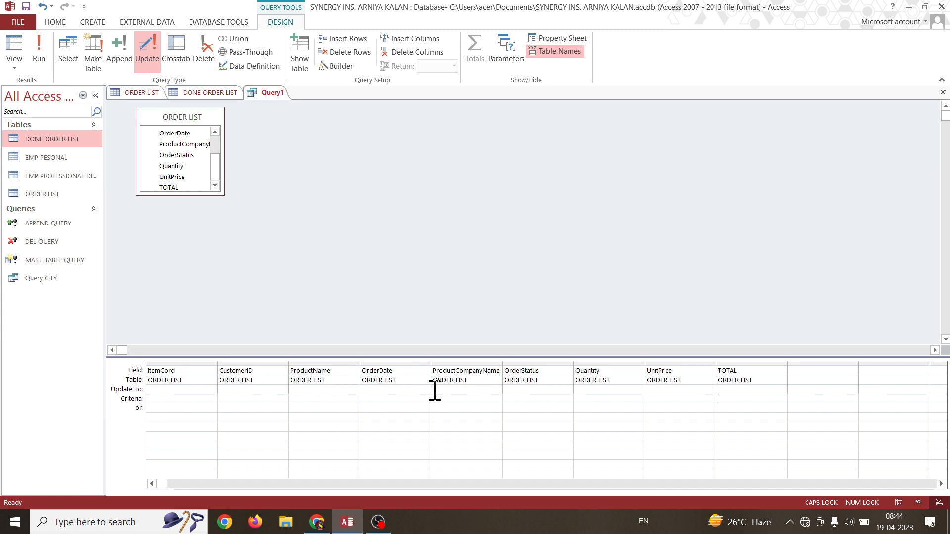
pyautogui.click(519, 389)
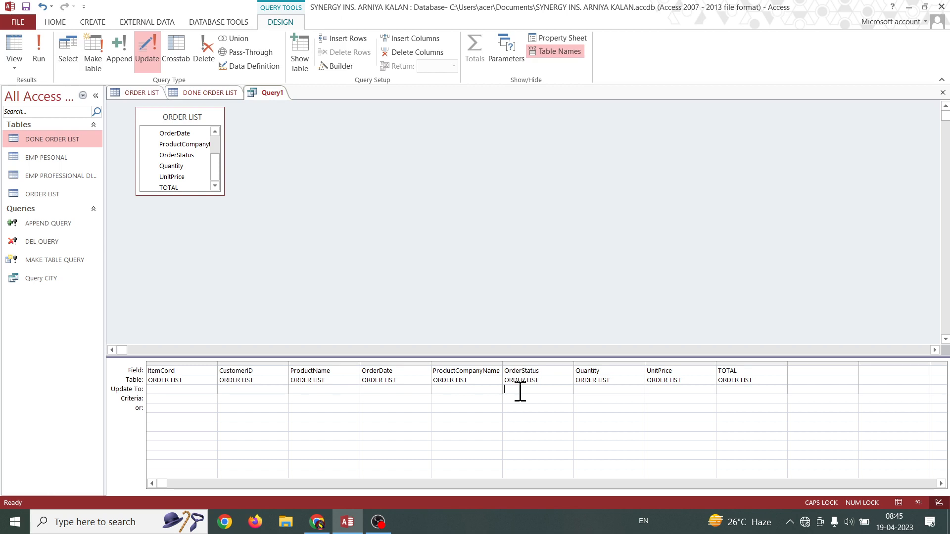
pyautogui.write('"DEN')
pyautogui.press('BackSpace')
pyautogui.write('NE')
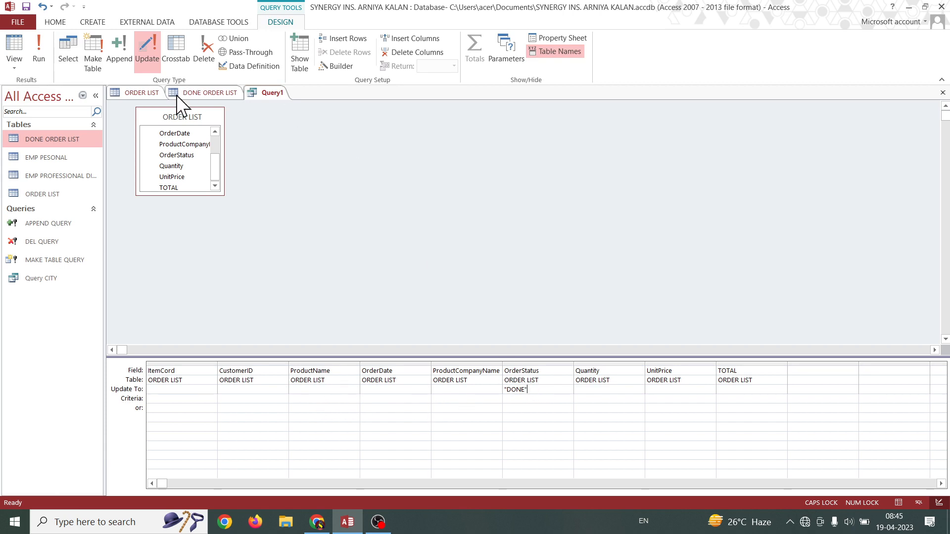
# Look up the DELL KEYBOARD order in ORDER LIST and enter its customer ID as the query's CustomerID criterion.
pyautogui.click(144, 93)
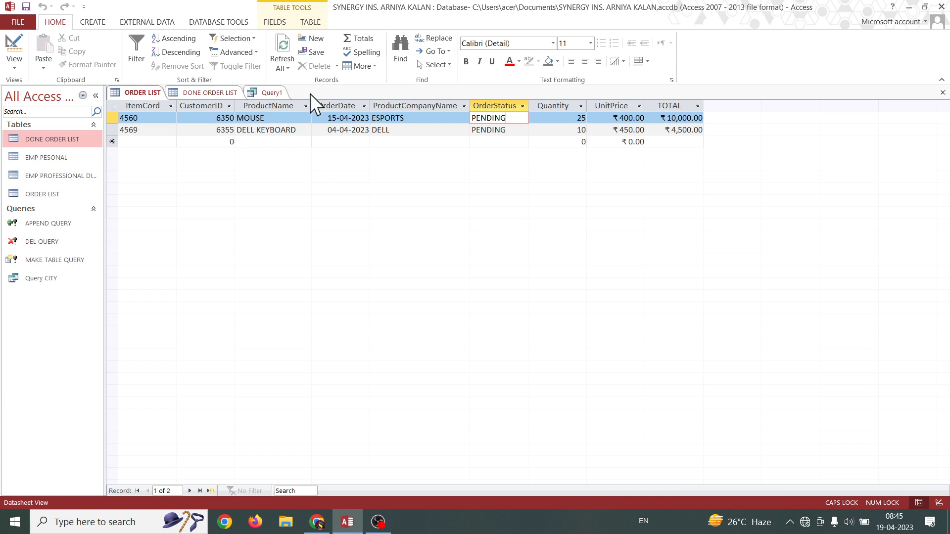
pyautogui.click(271, 92)
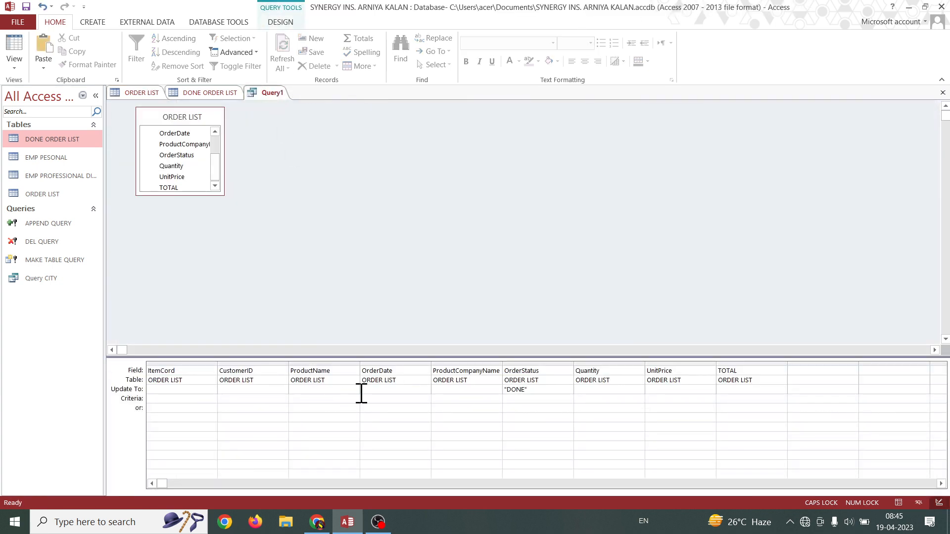
pyautogui.click(235, 398)
pyautogui.write('6355')
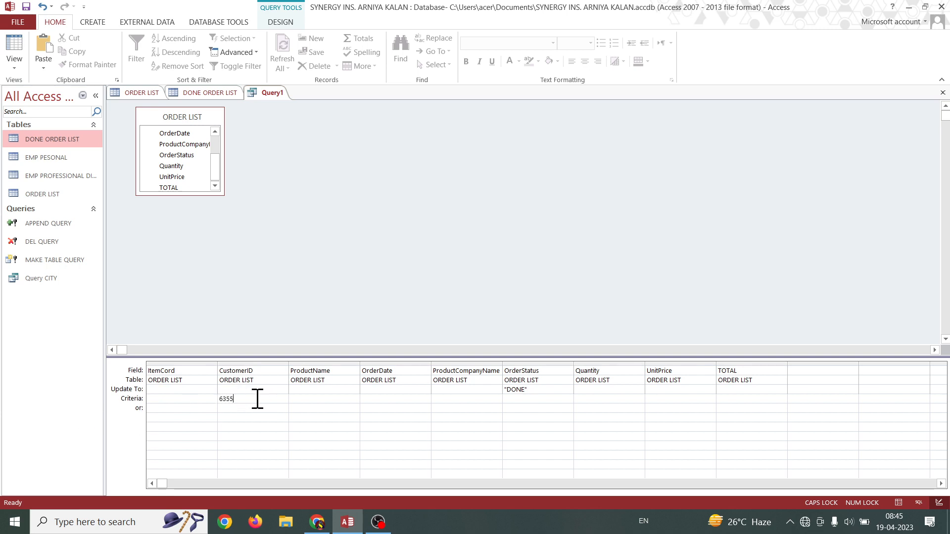
pyautogui.click(404, 428)
# Run the Update query, accepting the update, check the order statuses in ORDER LIST, and return to the query design.
pyautogui.click(292, 20)
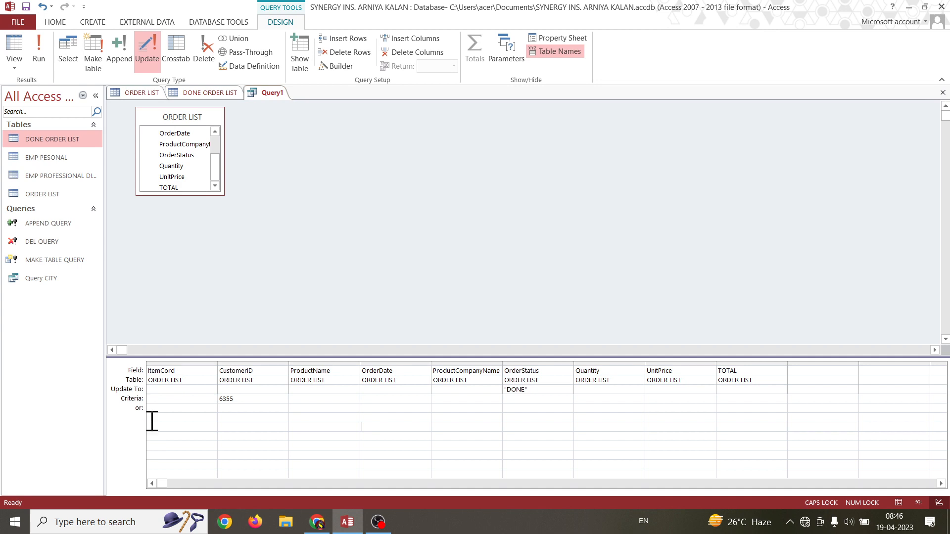
pyautogui.click(40, 50)
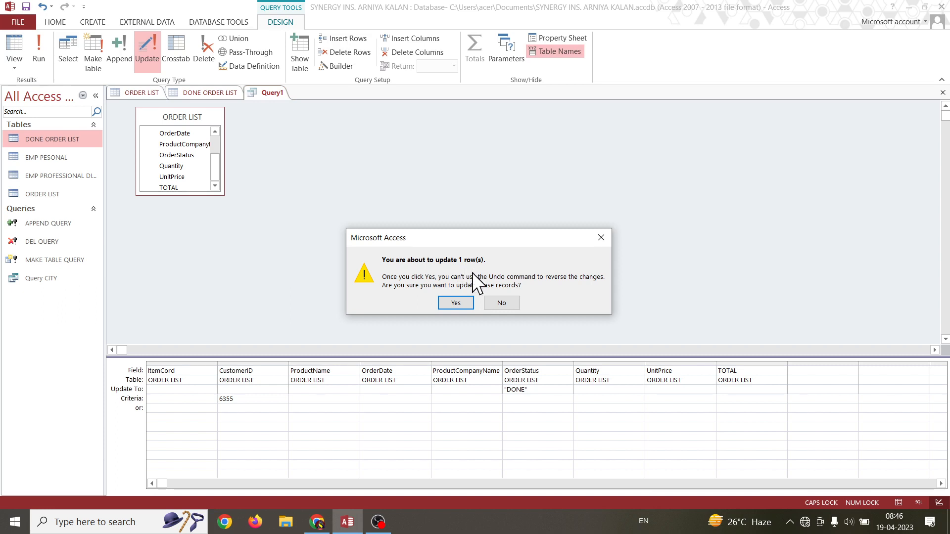
pyautogui.click(456, 303)
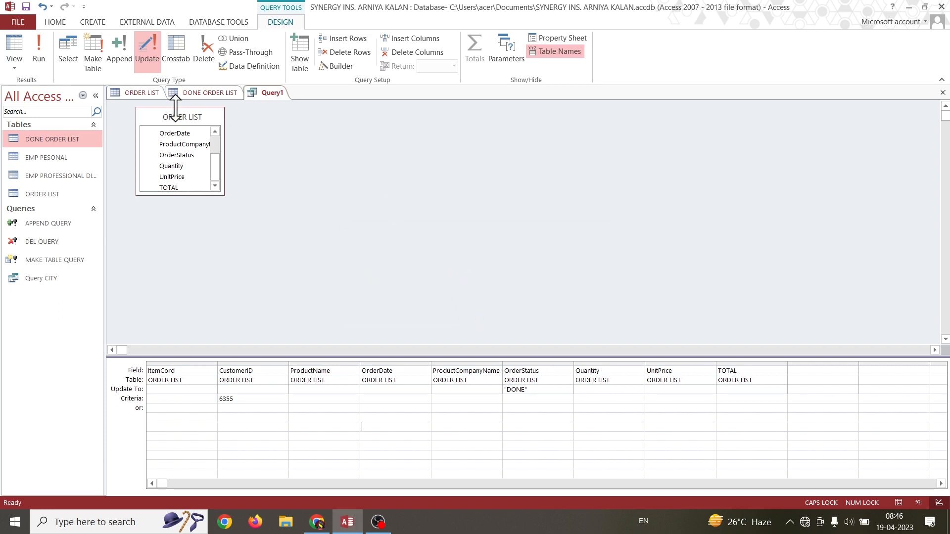
pyautogui.click(140, 93)
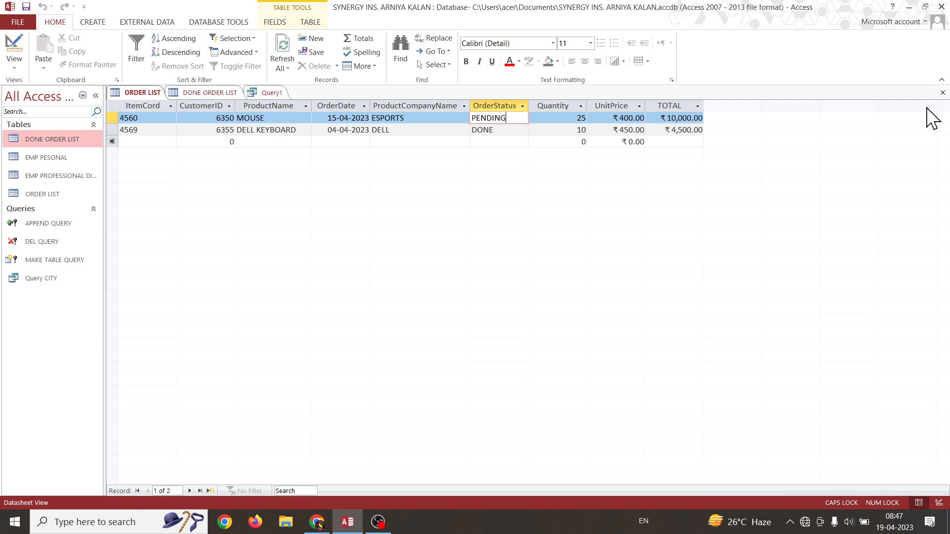
pyautogui.click(271, 93)
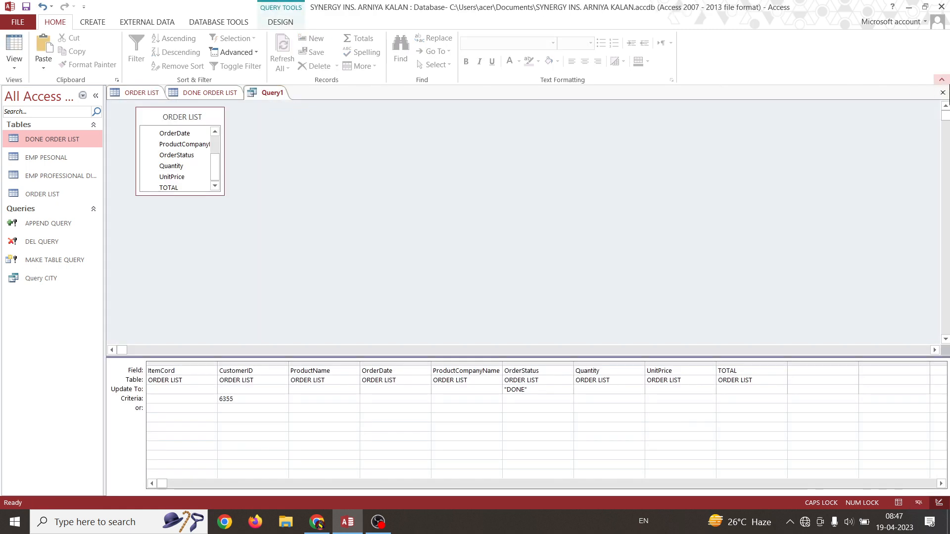
# Close the Update query design and save it under the name UPDATE QUERY.
pyautogui.click(942, 92)
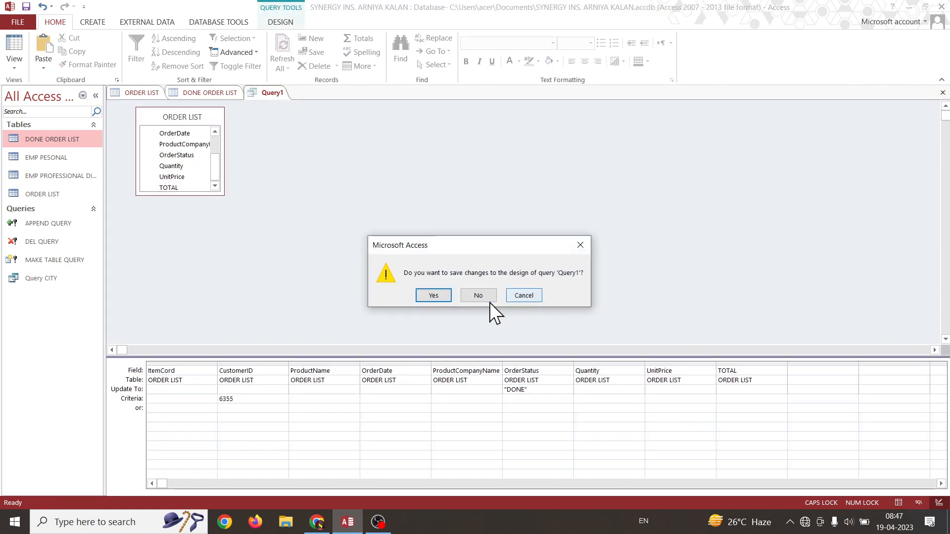
pyautogui.click(440, 291)
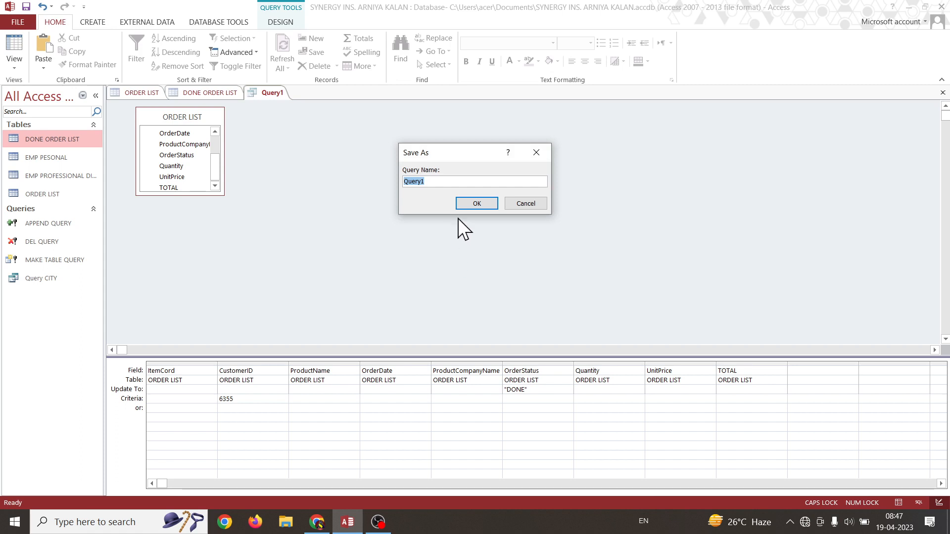
pyautogui.write('UPDATE QUERY')
pyautogui.click(483, 204)
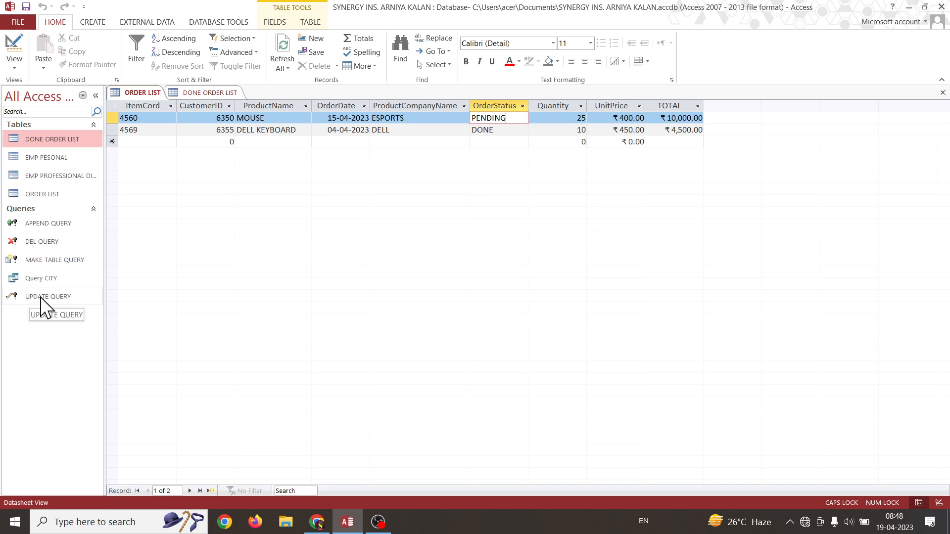
# Change the DELL KEYBOARD order's OrderStatus in ORDER LIST to PENDING.
pyautogui.click(492, 131)
pyautogui.press('BackSpace')
pyautogui.press('BackSpace')
pyautogui.press('BackSpace')
pyautogui.press('BackSpace')
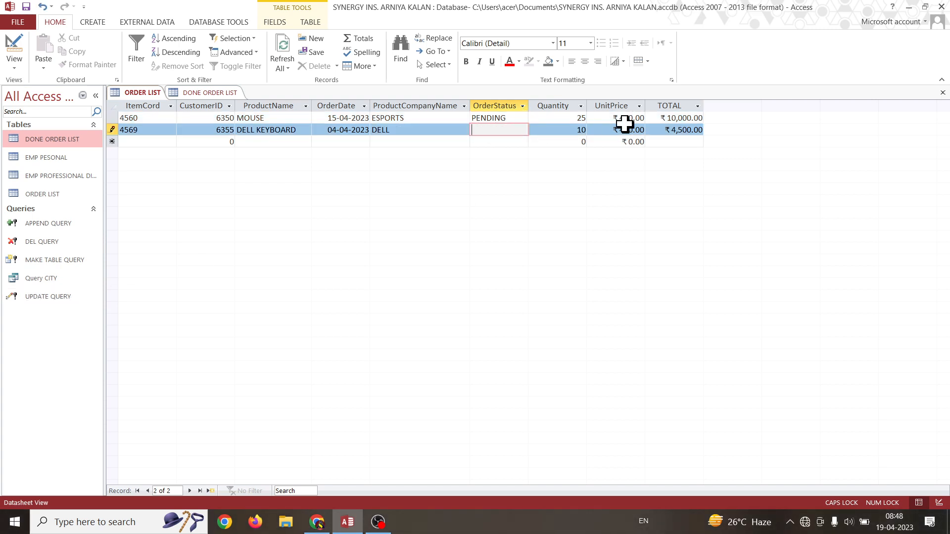
pyautogui.write('PENDING')
# Run the saved UPDATE QUERY, accept the record update, and refresh ORDER LIST to check the DELL KEYBOARD order's status.
pyautogui.doubleClick(22, 295)
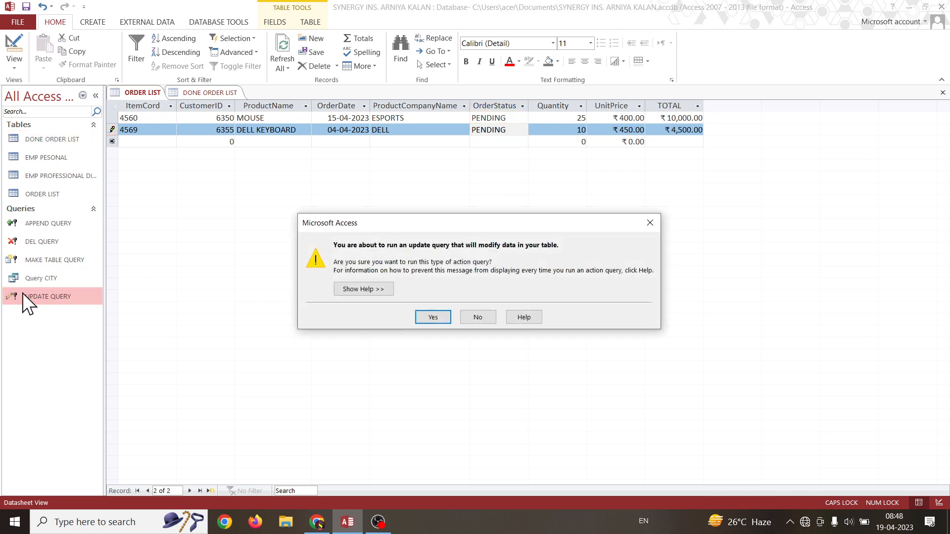
pyautogui.click(433, 318)
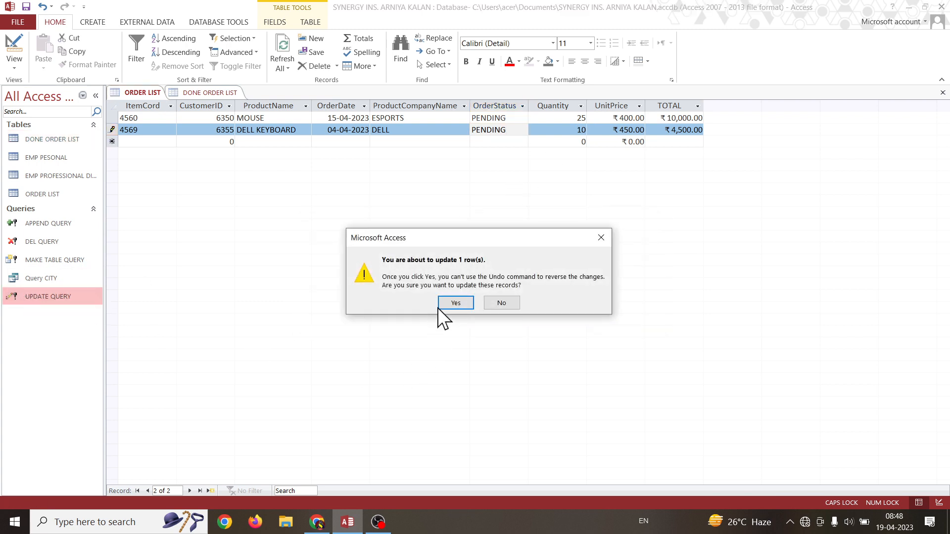
pyautogui.click(454, 302)
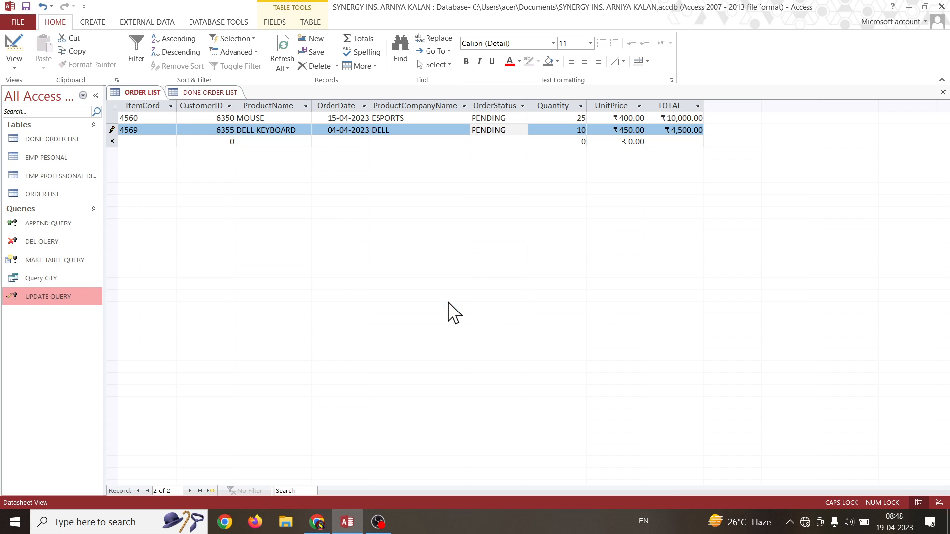
pyautogui.click(283, 48)
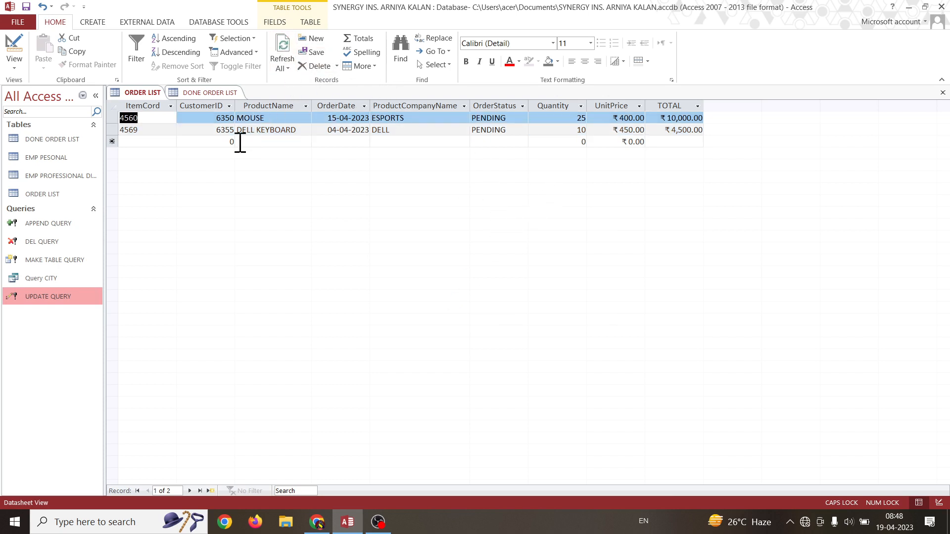
pyautogui.click(537, 130)
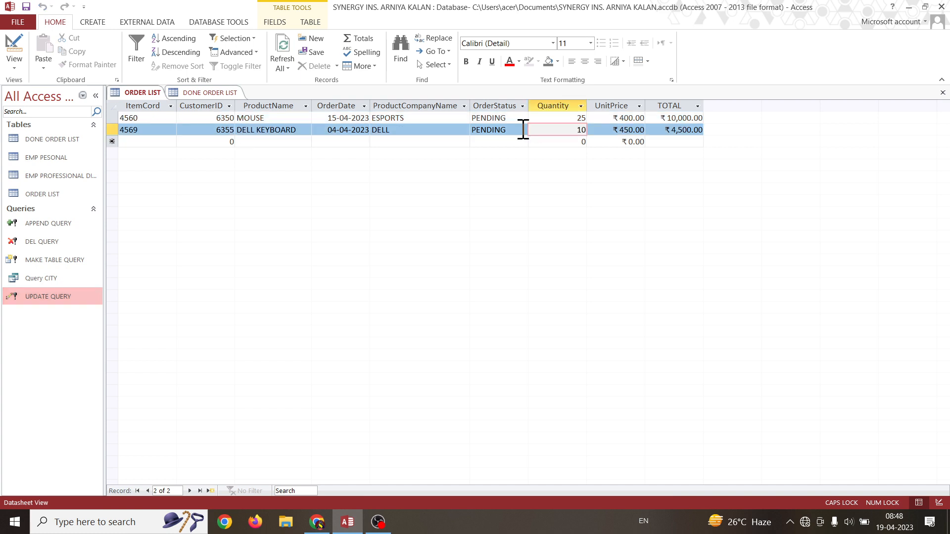
# View DONE ORDER LIST, close both open tables, and reopen ORDER LIST to check its order statuses.
pyautogui.click(216, 93)
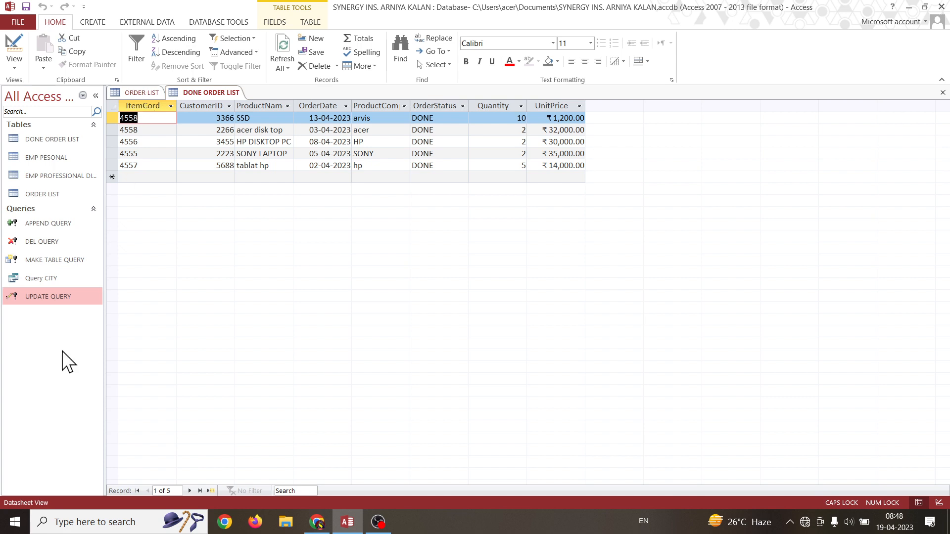
pyautogui.click(942, 93)
pyautogui.click(943, 93)
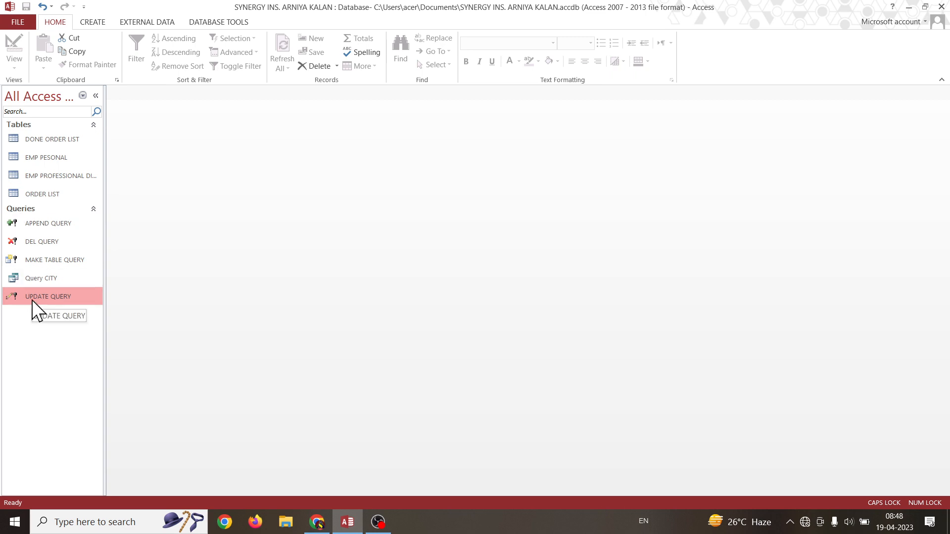
pyautogui.click(49, 194)
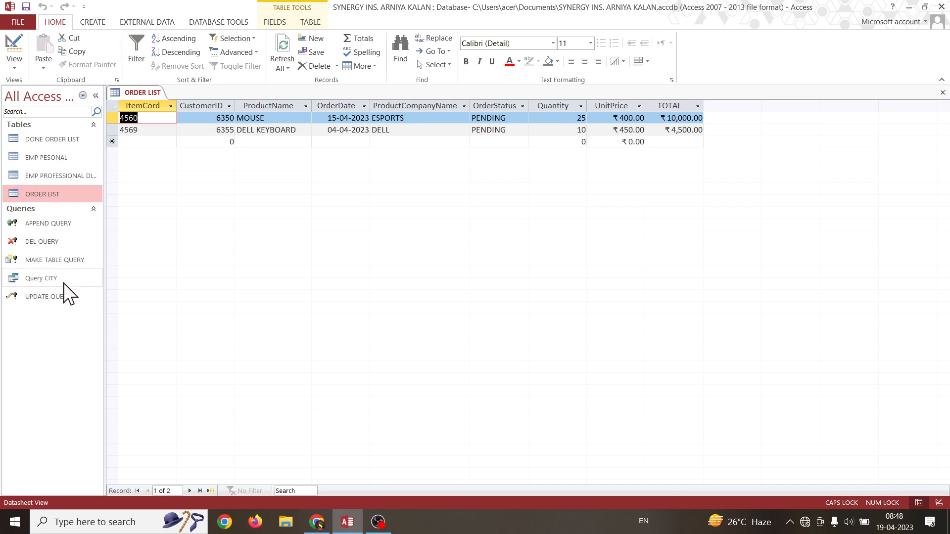
# Create a blank query in design view without adding any table to it.
pyautogui.click(94, 24)
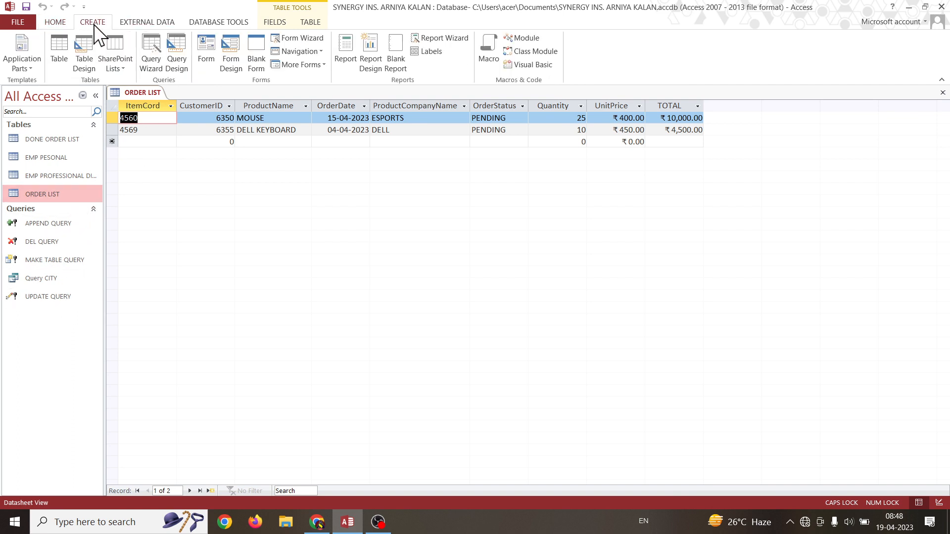
pyautogui.click(180, 66)
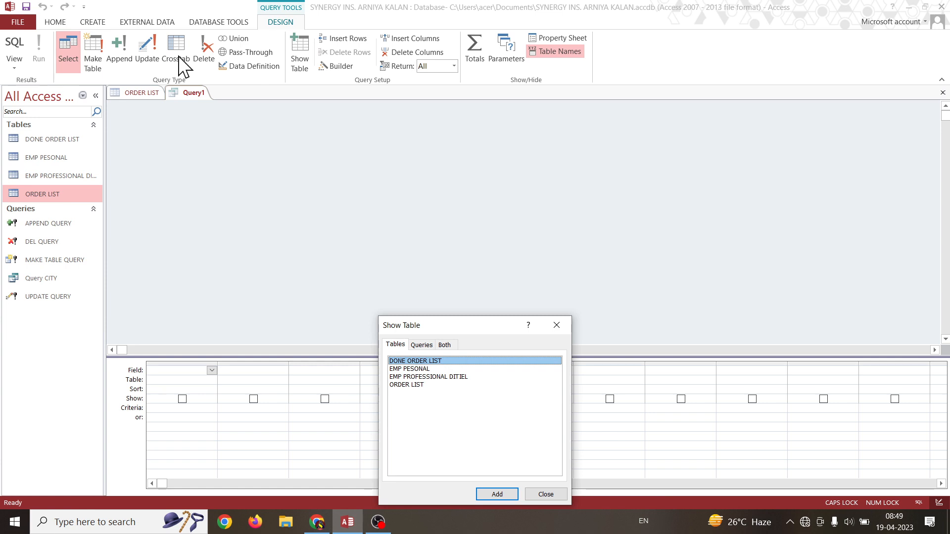
pyautogui.click(557, 496)
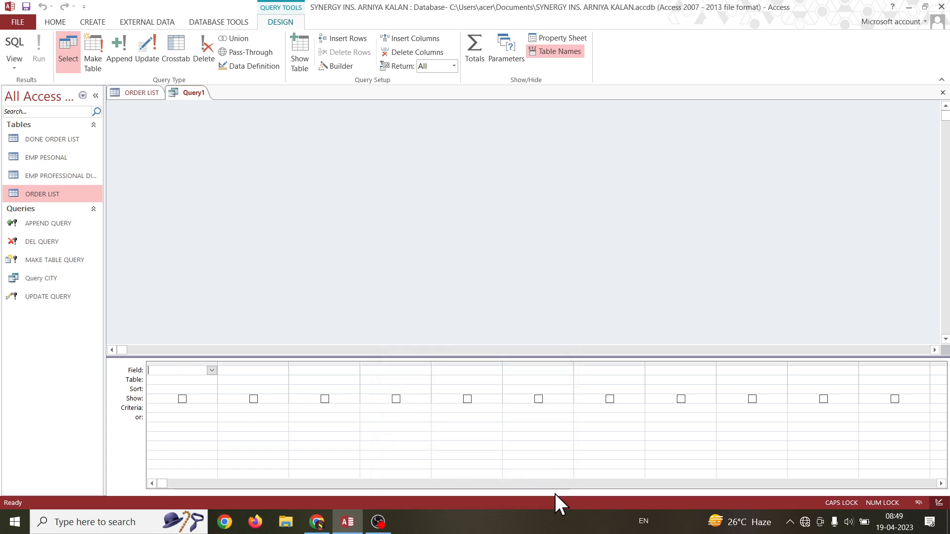